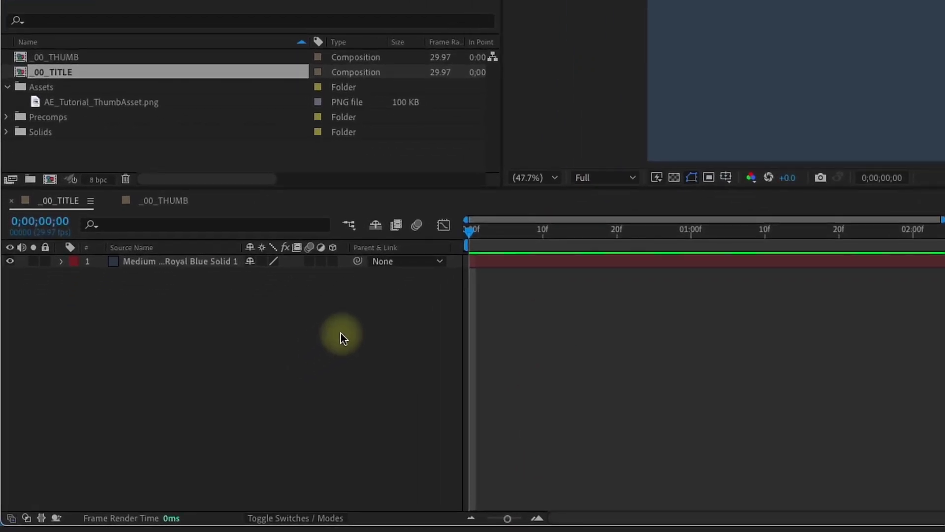
Create a new shape layer whose Group 1 holds a rectangle path and a stroke
right_click(340, 333)
mouse_move(394, 319)
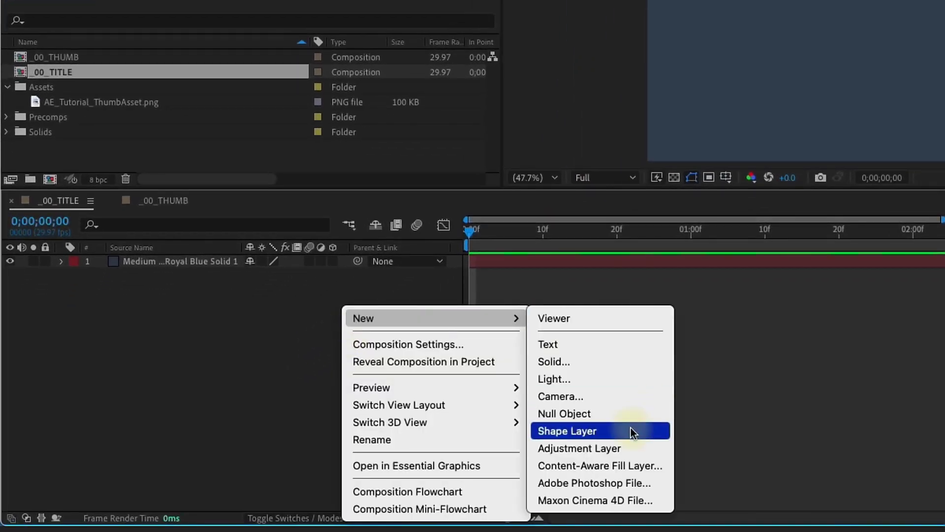
click(631, 431)
click(63, 261)
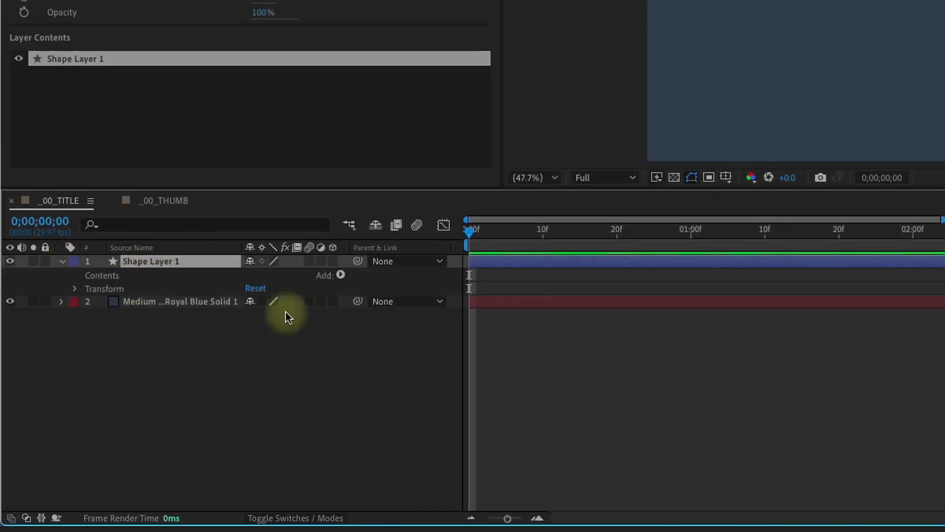
click(341, 274)
click(406, 167)
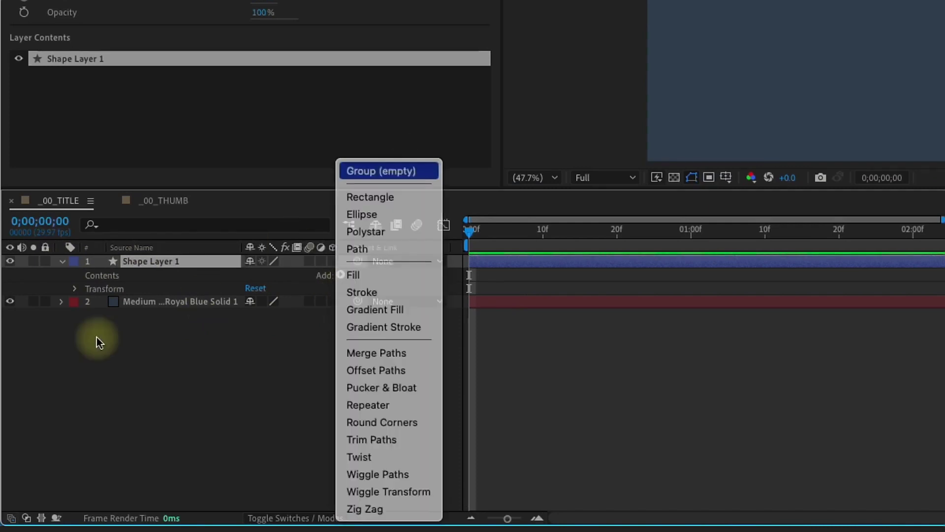
click(341, 275)
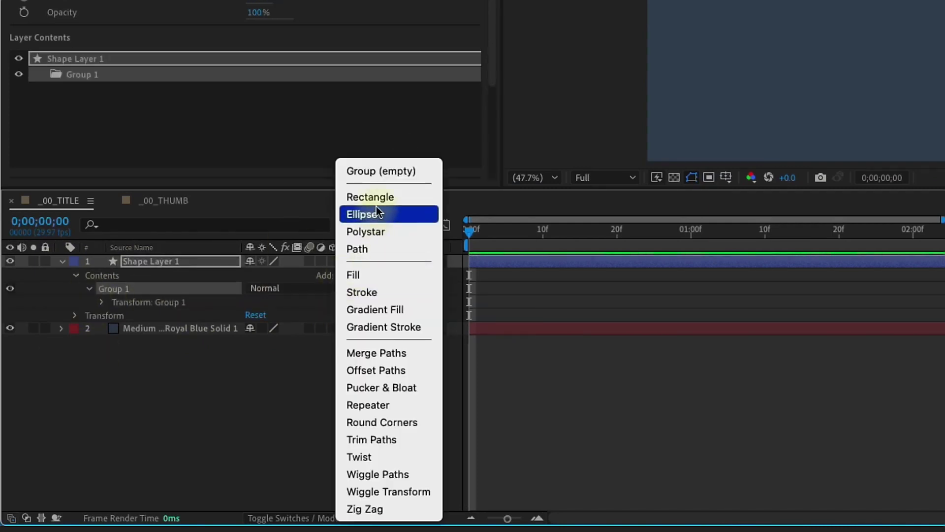
click(375, 197)
click(340, 274)
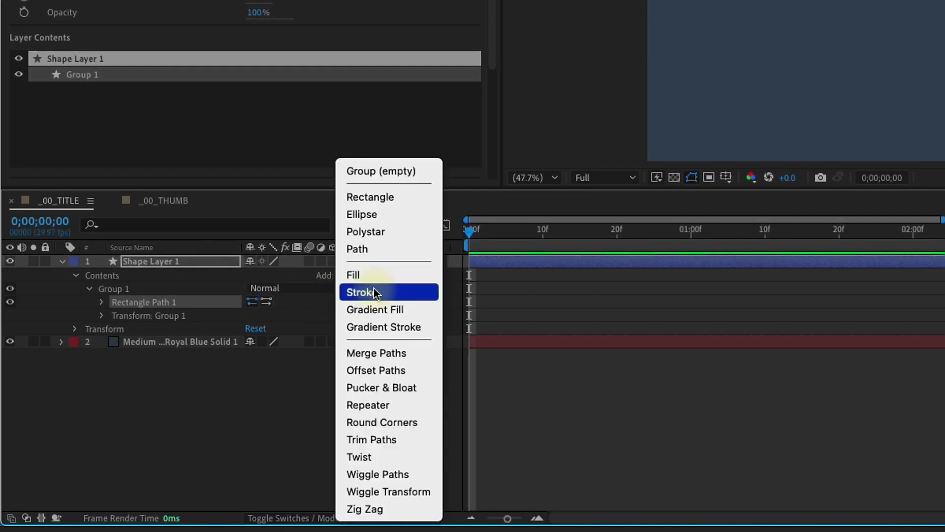
click(375, 291)
Set the rectangle size to 627×173 and the stroke width to 13
click(241, 367)
drag(260, 368, 325, 379)
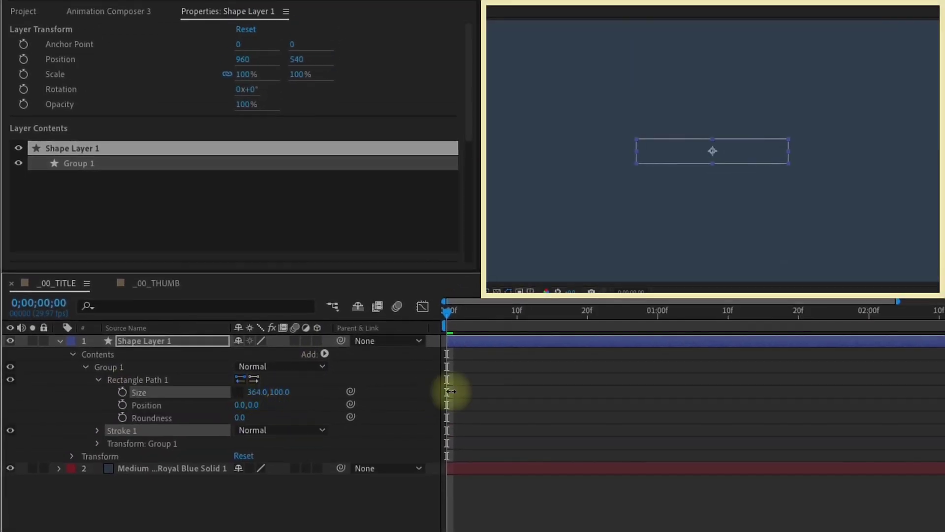
click(97, 432)
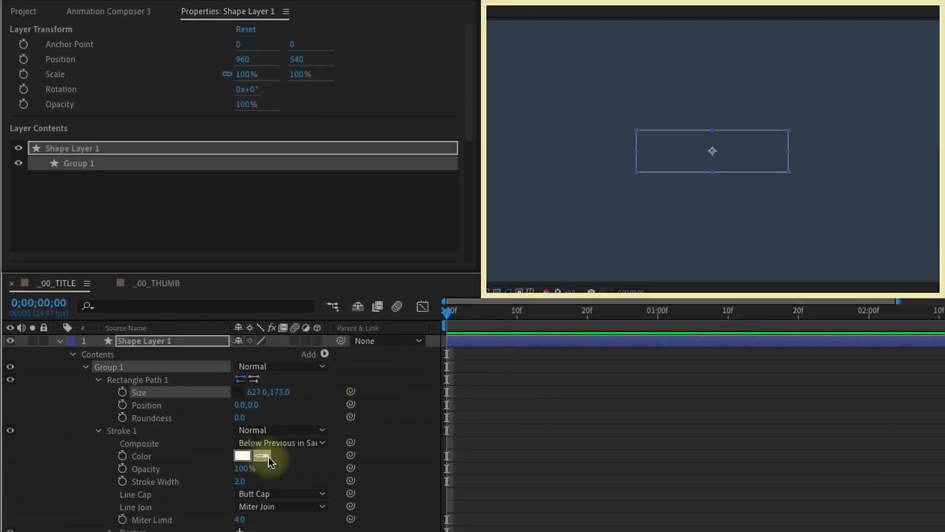
drag(241, 481, 249, 481)
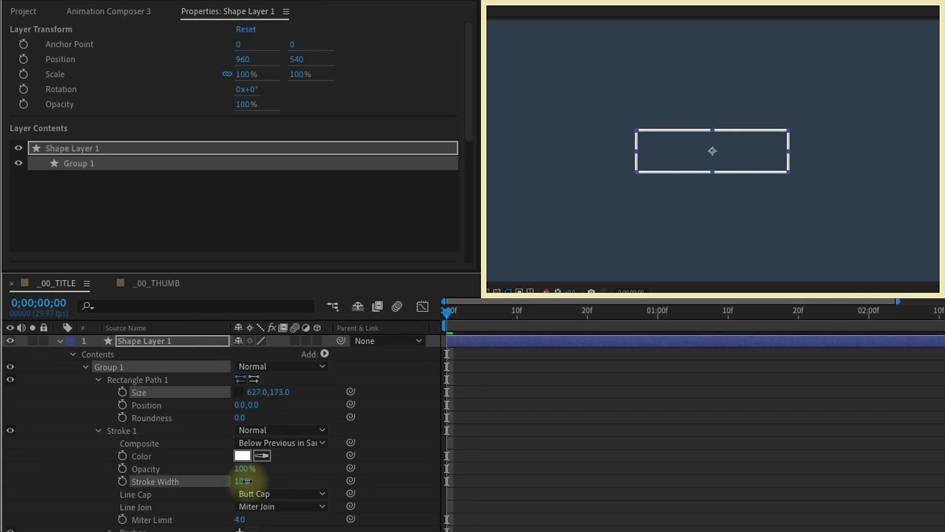
click(99, 430)
click(98, 379)
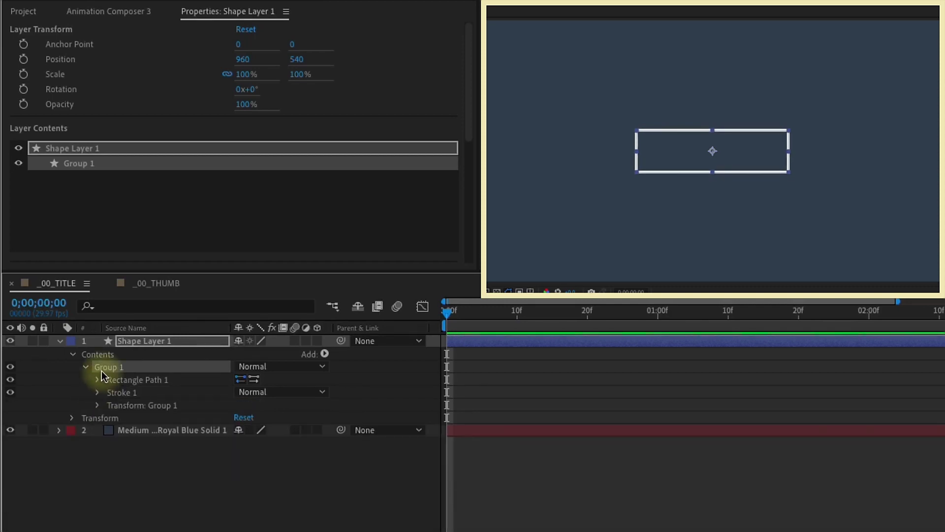
Add Trim Paths to Group 1 and keyframe Start and End at 0% on frame 0
click(323, 354)
click(397, 444)
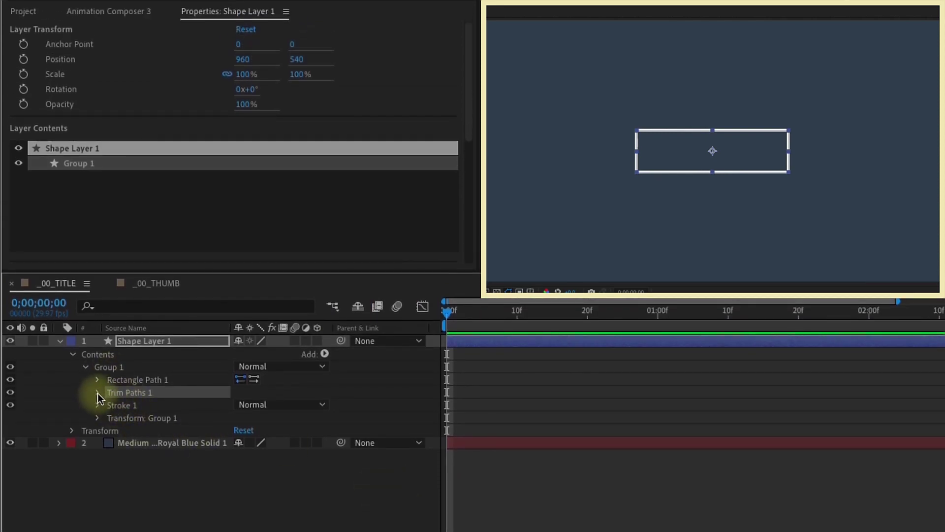
click(97, 393)
click(122, 405)
click(122, 417)
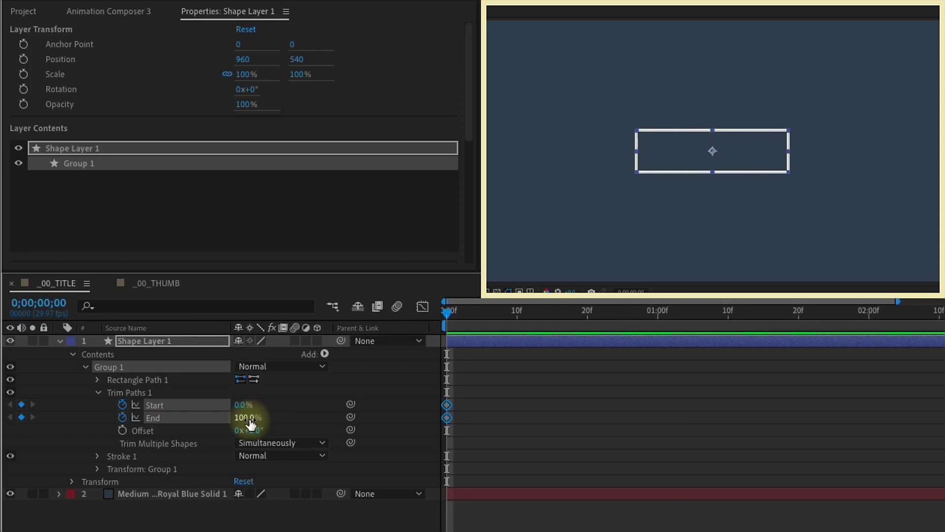
drag(251, 423, 150, 419)
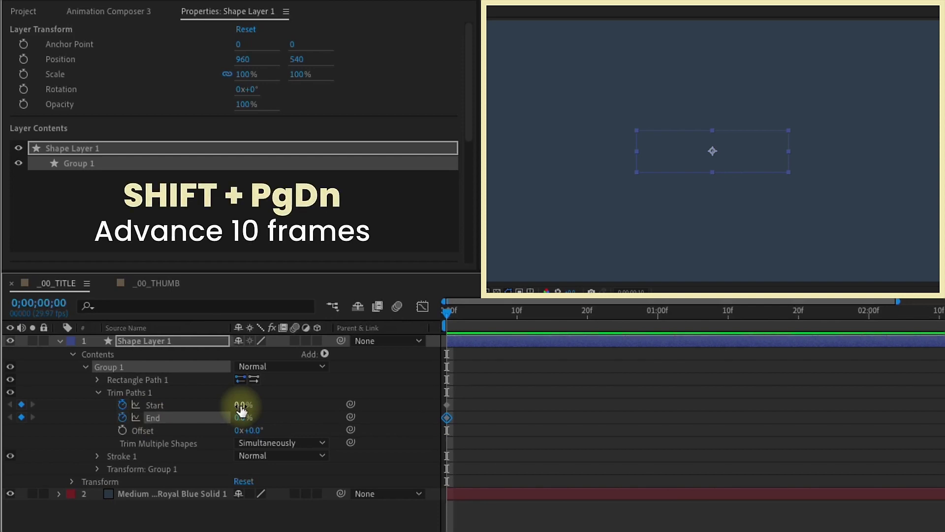
Keyframe Start and End at 100% at 1;20, then easy-ease all four keyframes
key(shift+Page_Down)
key(shift+Page_Down)
key(shift+Page_Down)
key(shift+Page_Down)
key(shift+Page_Down)
drag(240, 417, 348, 401)
drag(236, 417, 387, 413)
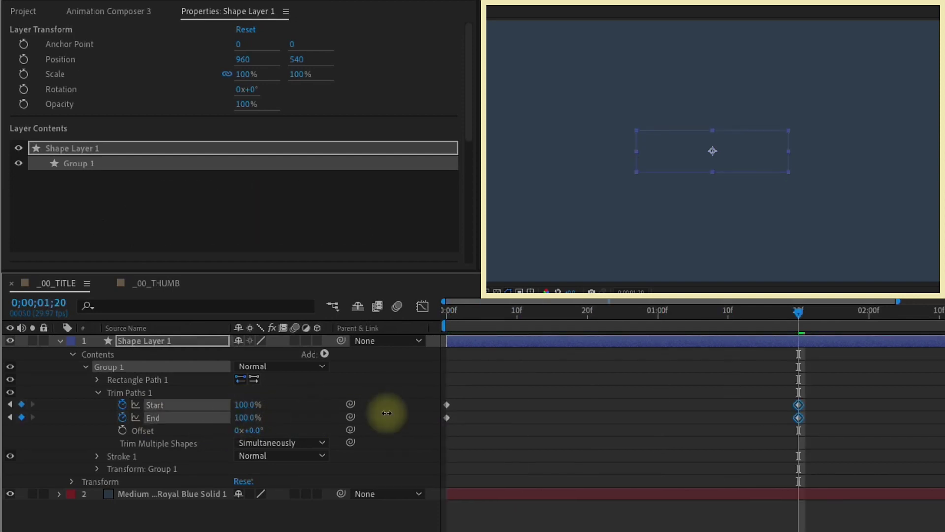
click(444, 313)
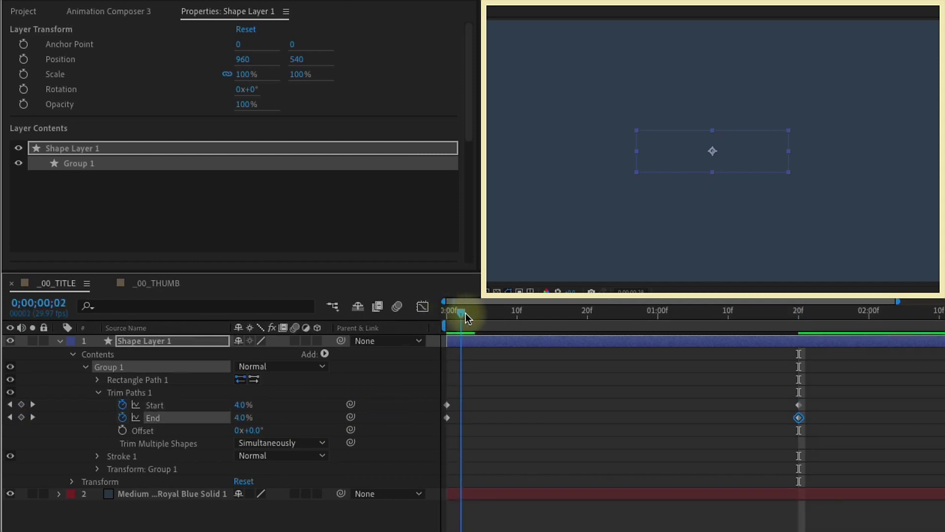
drag(465, 312, 661, 329)
drag(833, 387, 468, 431)
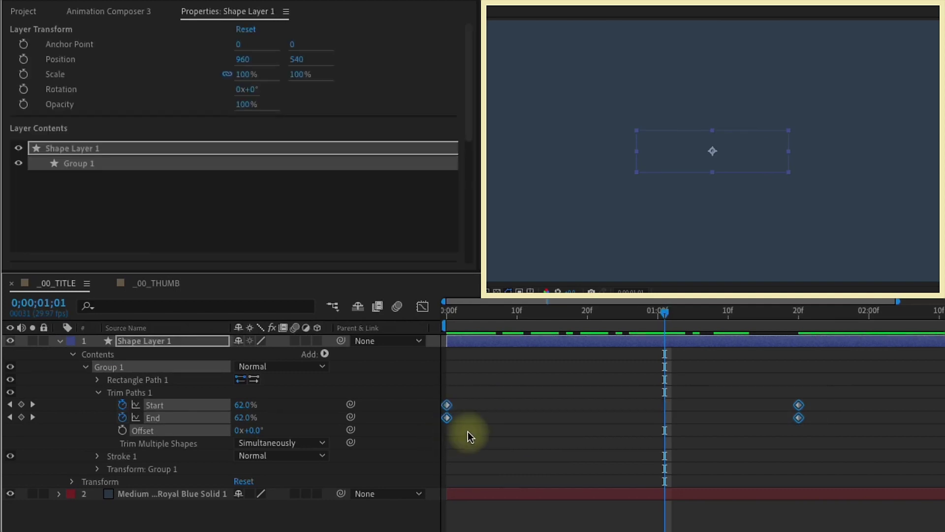
key(F9)
In the speed graph, push the End keyframe's ease-out influence to nearly 100%
click(743, 433)
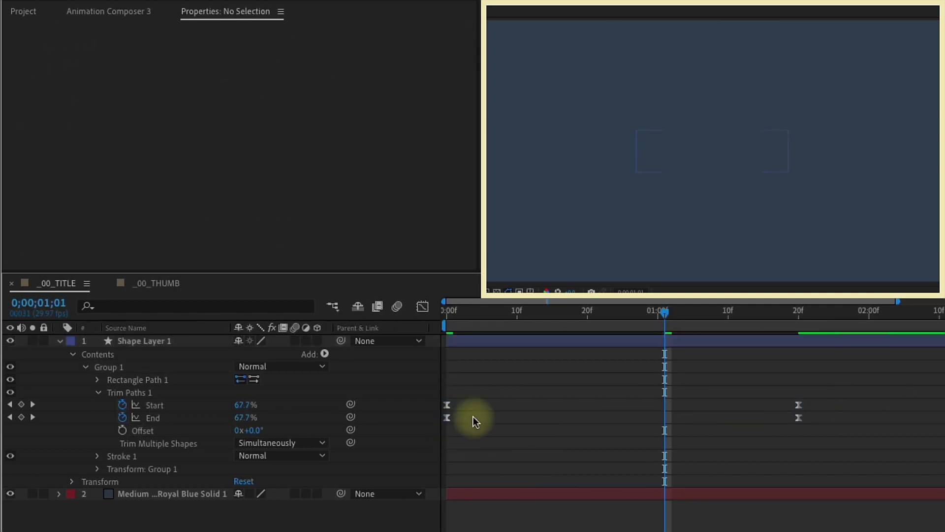
click(447, 418)
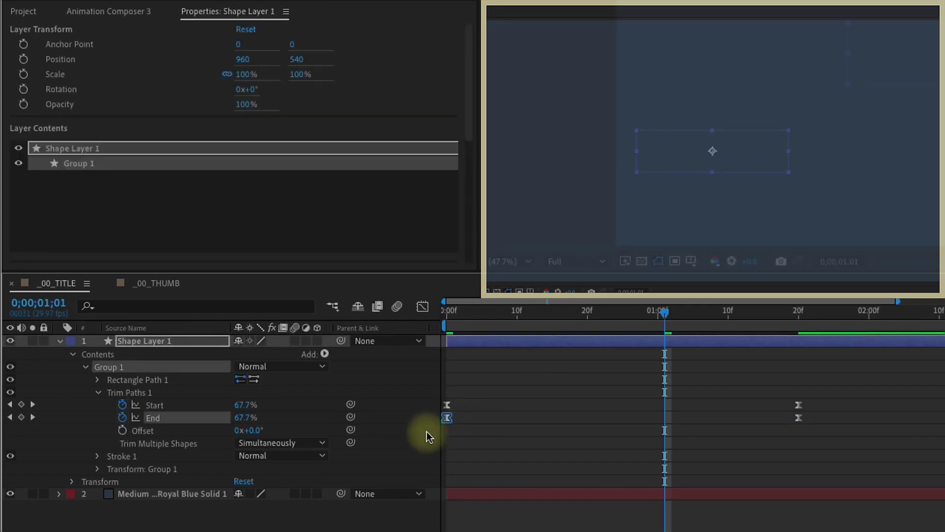
key(shift+F3)
drag(506, 528, 578, 520)
drag(578, 469, 623, 474)
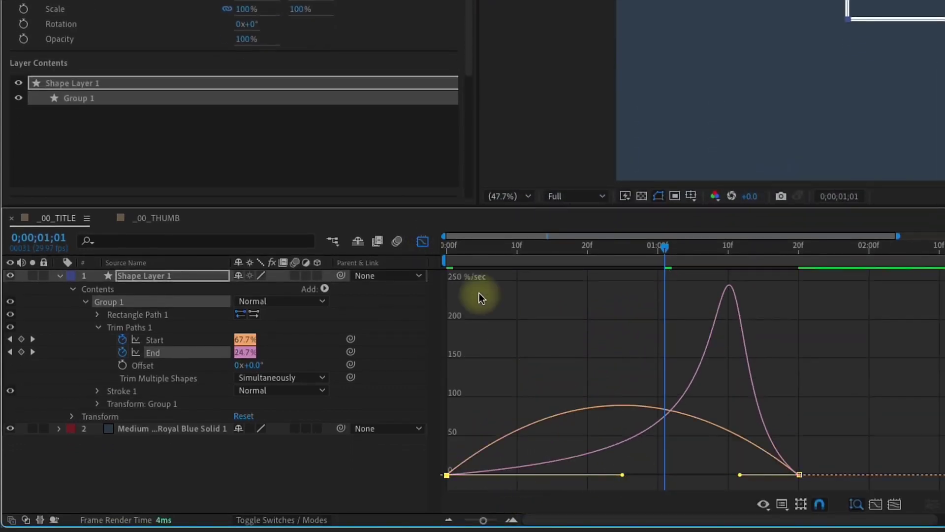
click(422, 242)
Lengthen the Start keyframe's incoming ease at 1;20 and check the result at 1;26
click(811, 330)
click(799, 339)
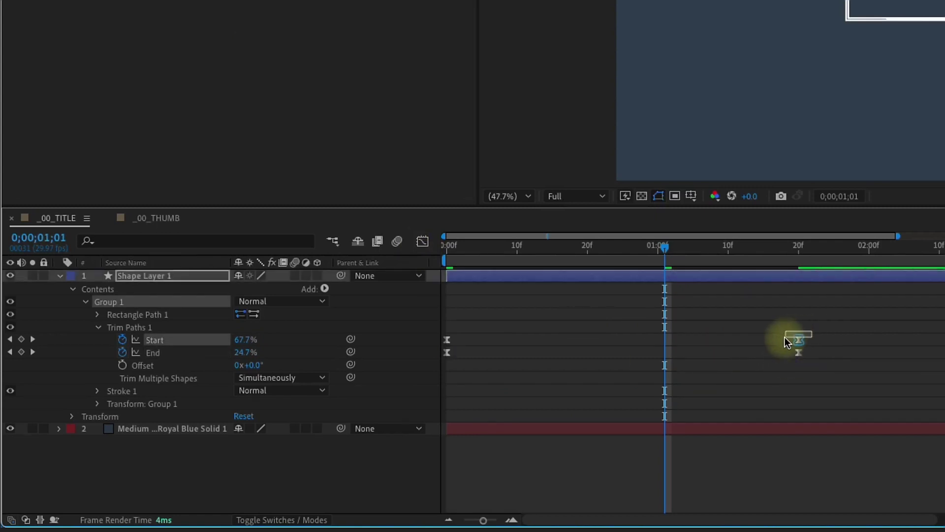
key(shift+F3)
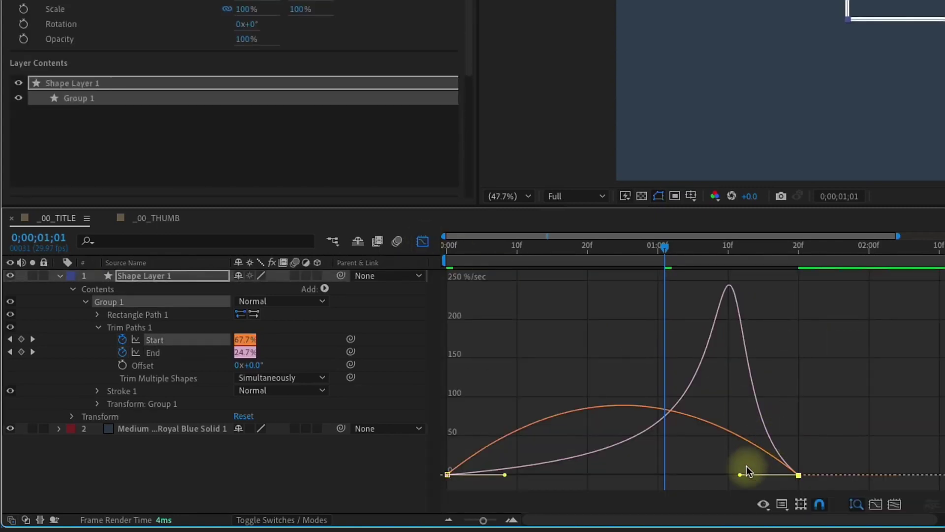
drag(745, 472, 622, 478)
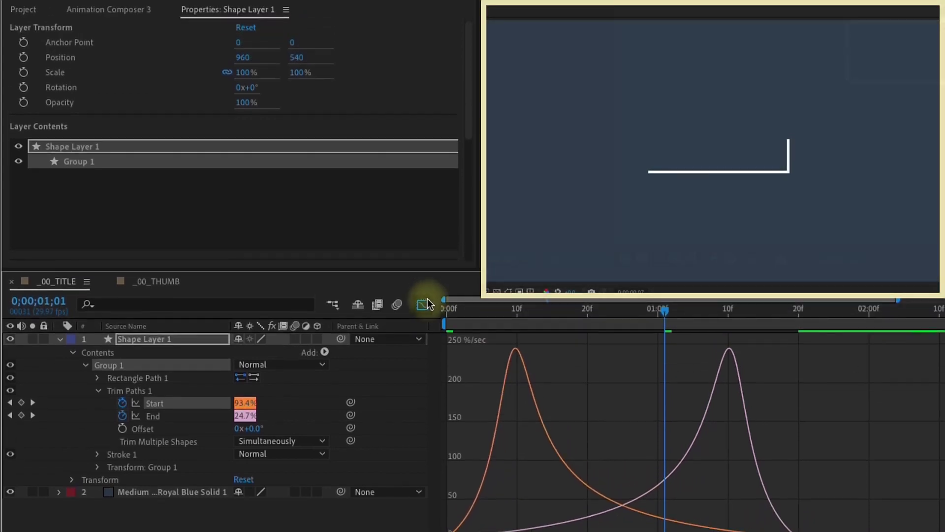
click(423, 242)
key(Home)
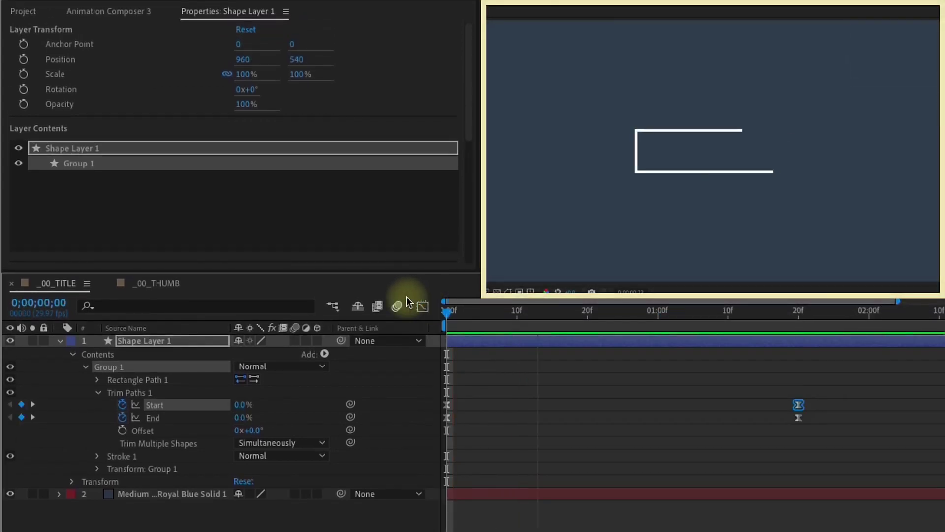
click(837, 315)
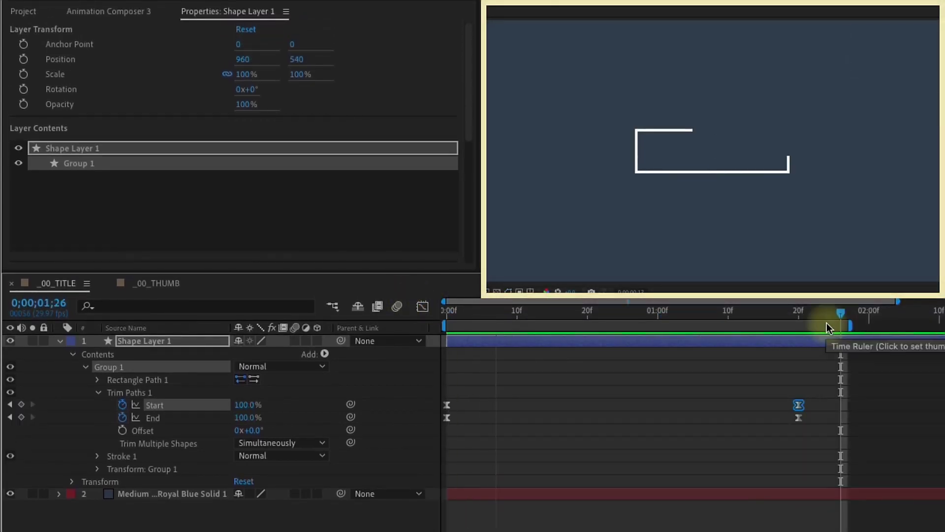
Play the trim animation, collapse Group 1 and rename it CONTROL
key(space)
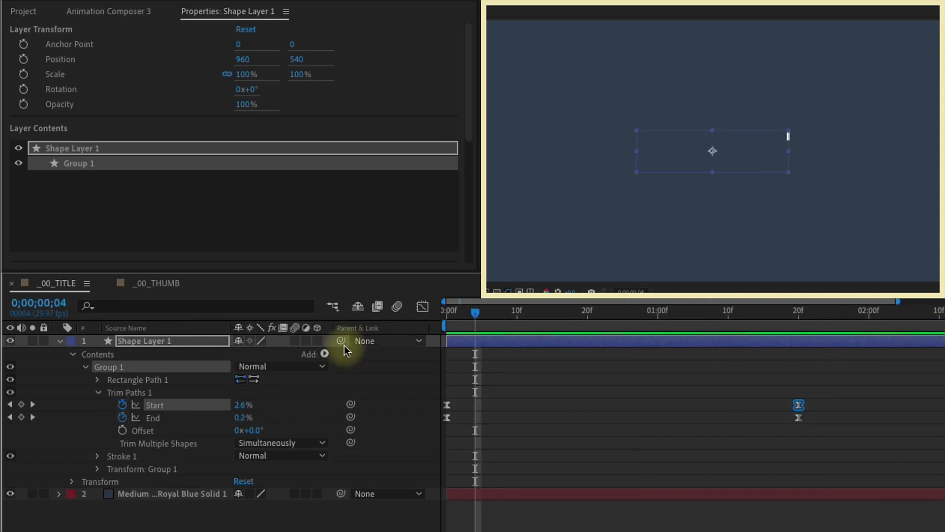
click(98, 392)
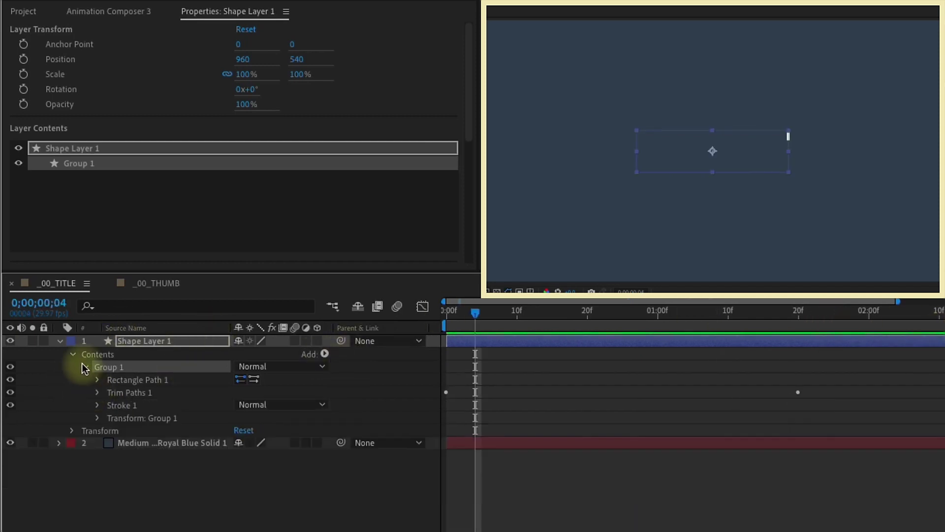
click(85, 368)
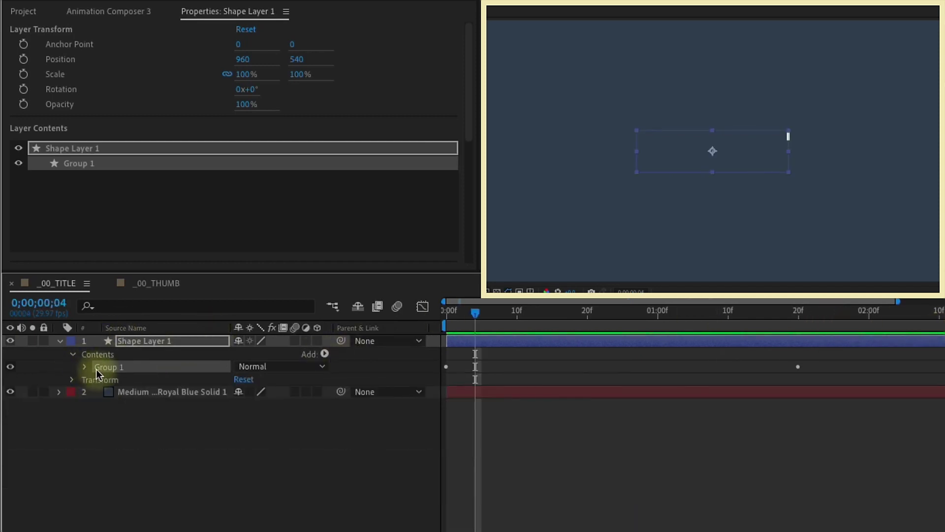
key(Return)
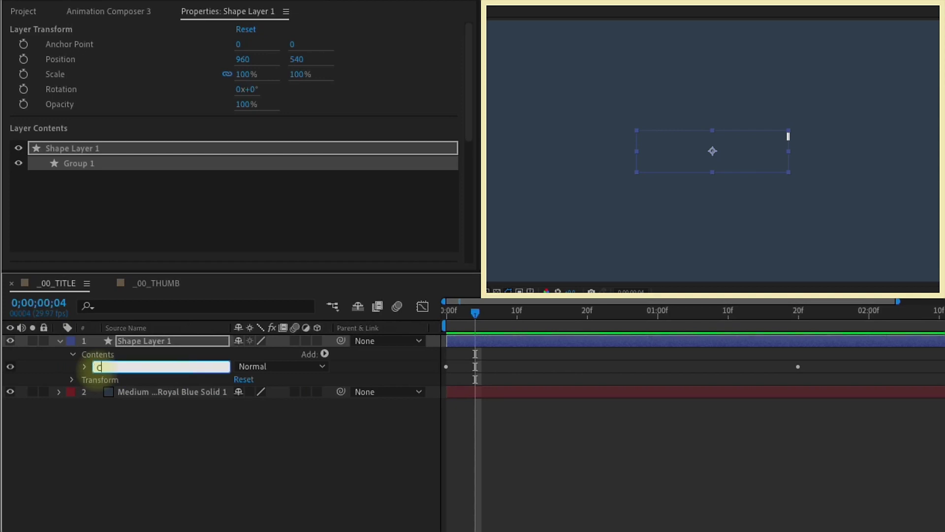
text(CONTROL)
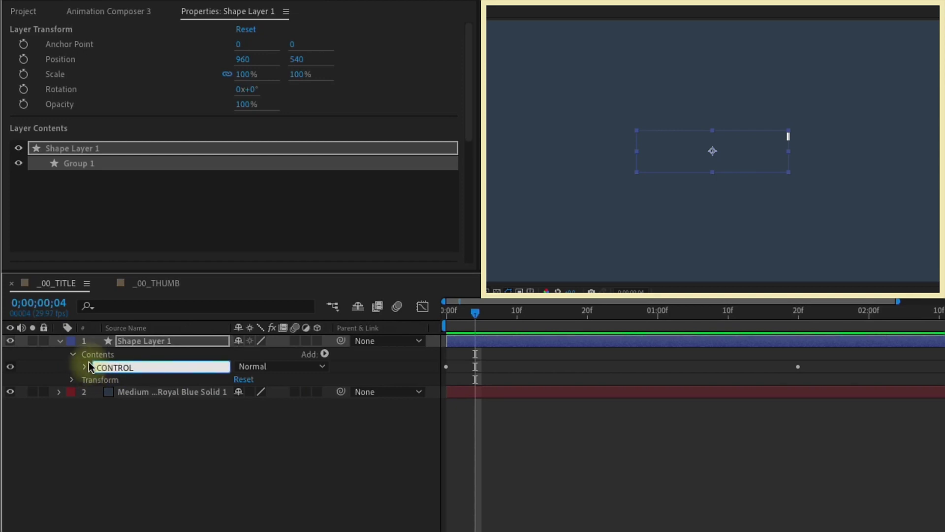
key(Return)
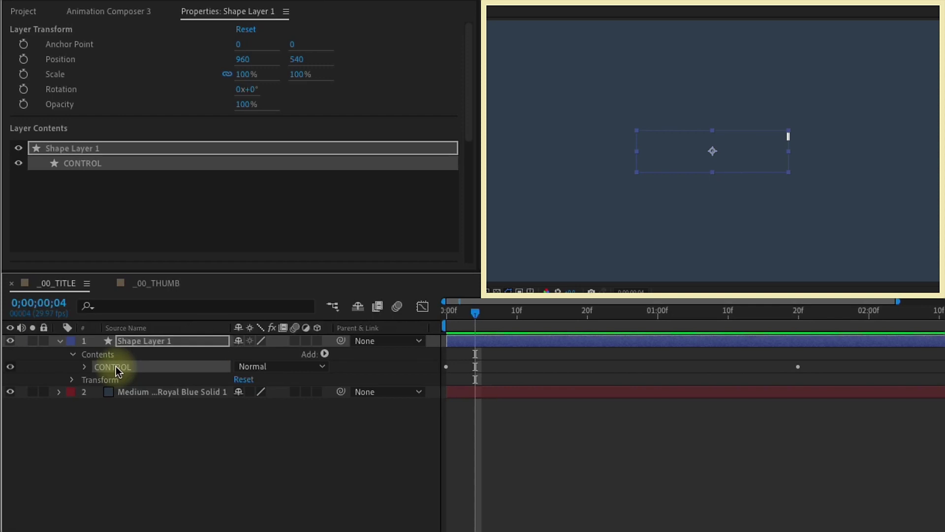
Duplicate the CONTROL group and name the copy 01
key(ctrl+d)
key(Return)
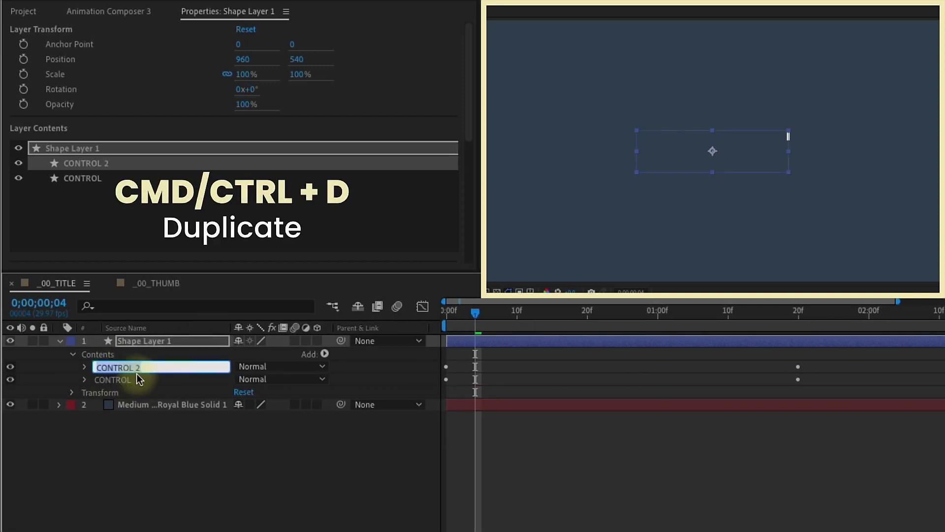
text(01)
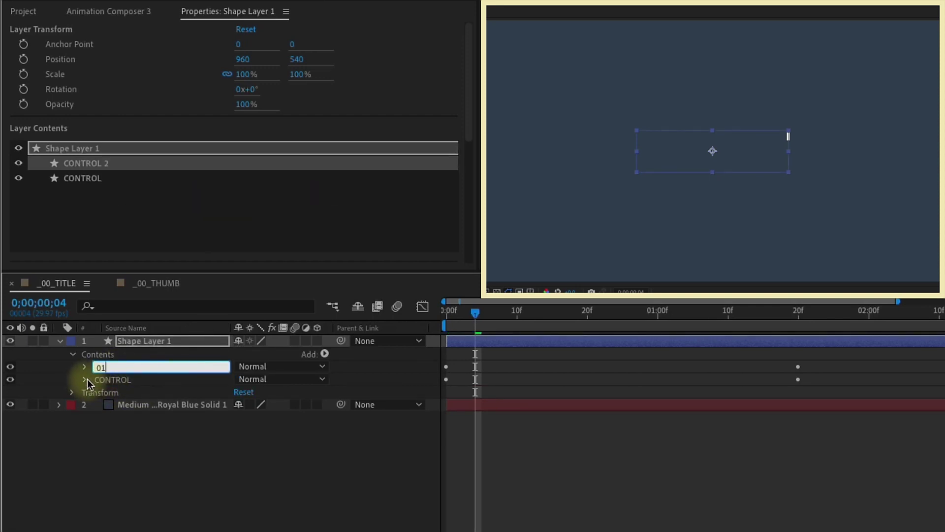
click(163, 307)
Link 01's rectangle Size to CONTROL's Size plus [100,100], giving a 727×273 outline
text(size)
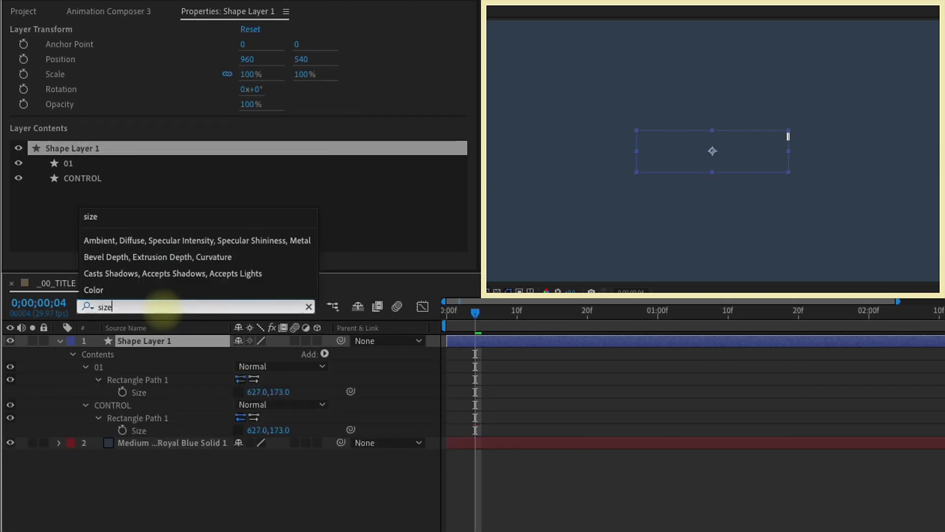
click(351, 392)
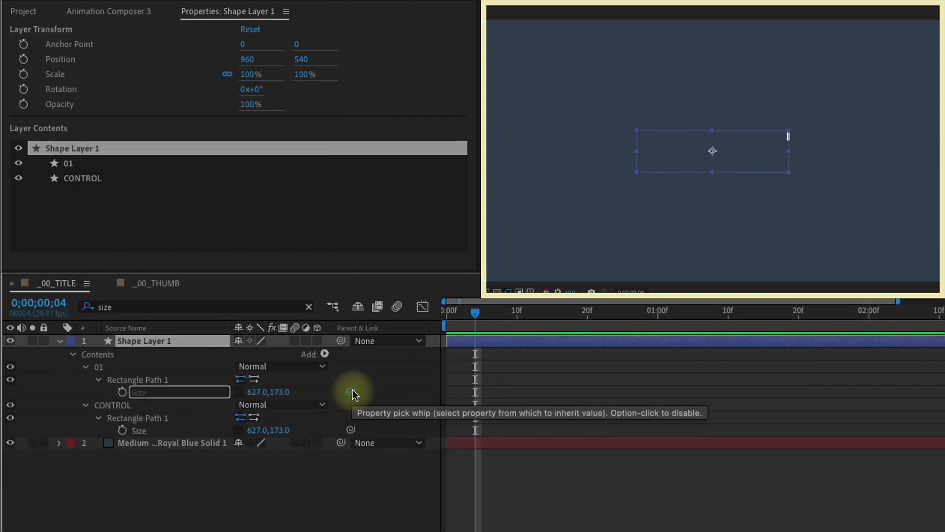
drag(352, 394, 147, 427)
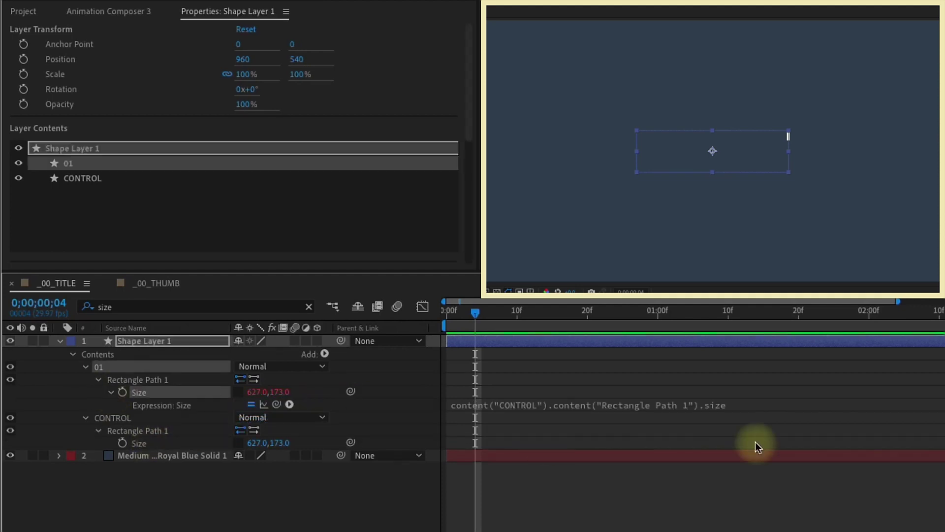
click(779, 411)
text(+[100,100)
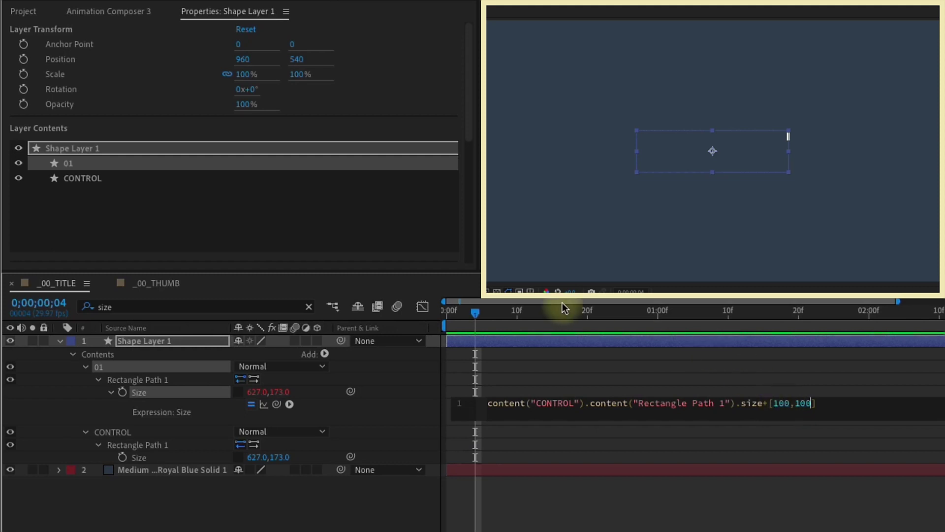
drag(536, 318, 651, 315)
click(134, 343)
Link 01's Roundness to CONTROL's and set CONTROL's roundness to 9.0
click(143, 308)
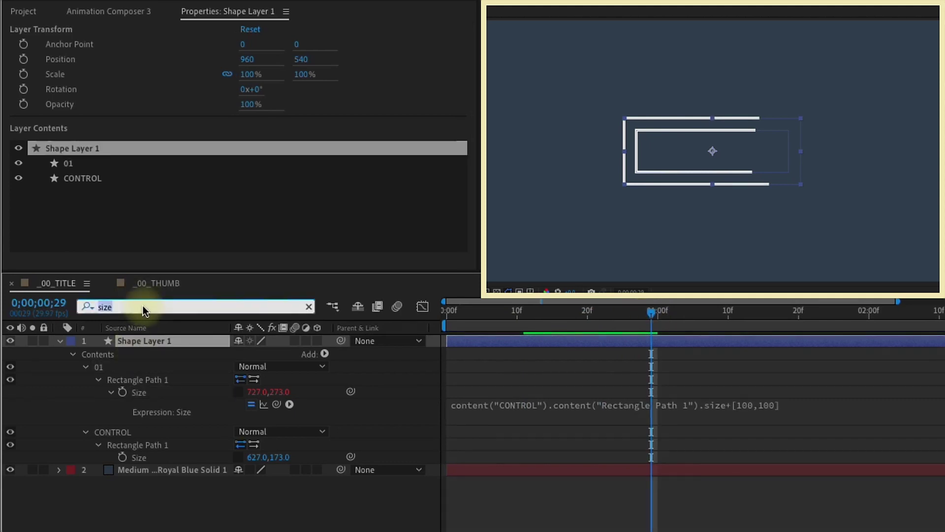
text(round)
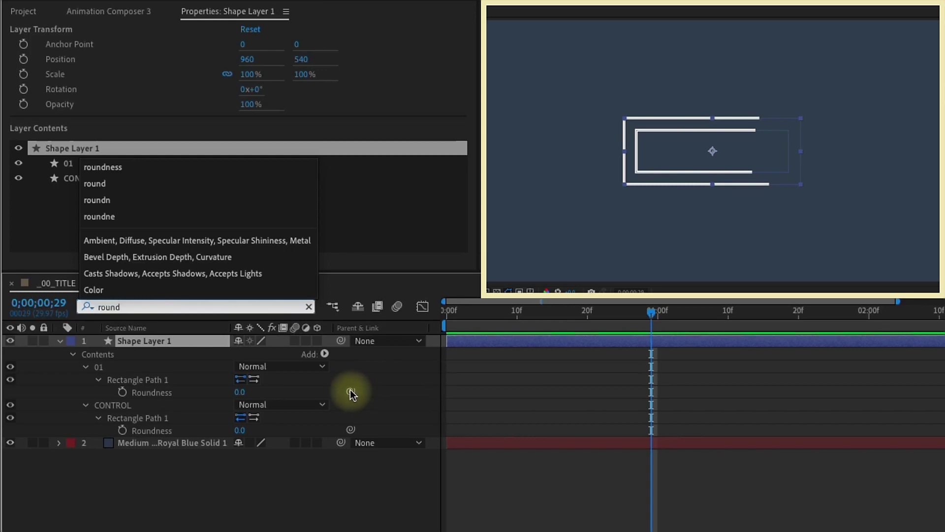
drag(350, 391, 190, 415)
click(207, 307)
Make 01's Stroke Width half of CONTROL's, then set CONTROL's stroke width to 20
text(width)
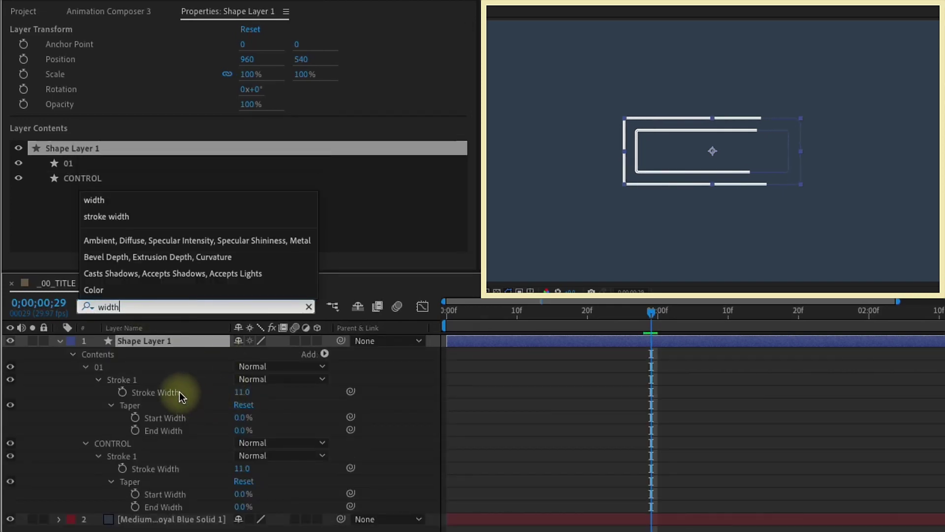
click(179, 392)
drag(353, 392, 172, 467)
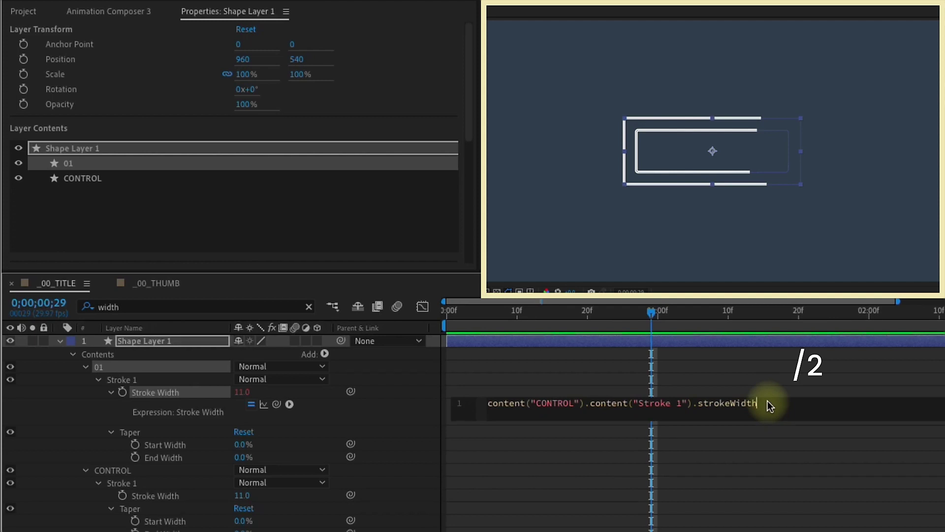
click(655, 313)
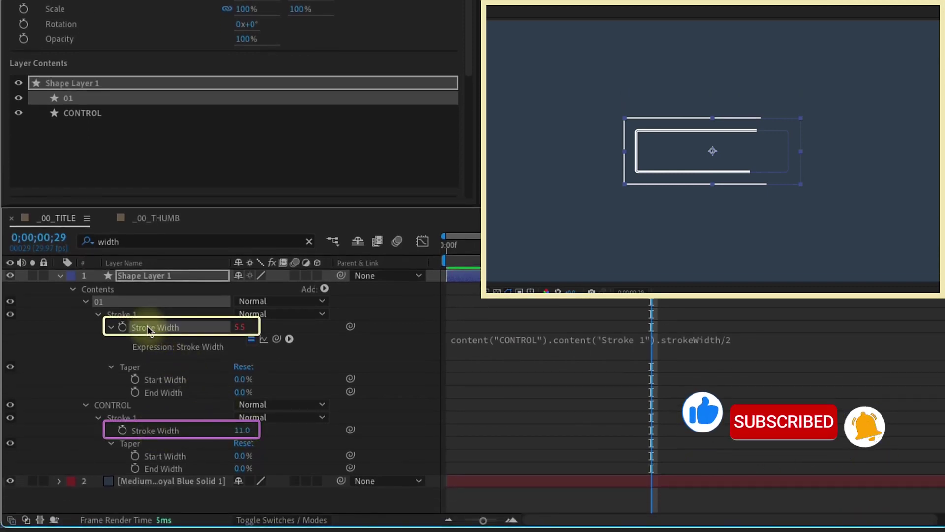
click(242, 431)
text(20)
key(Return)
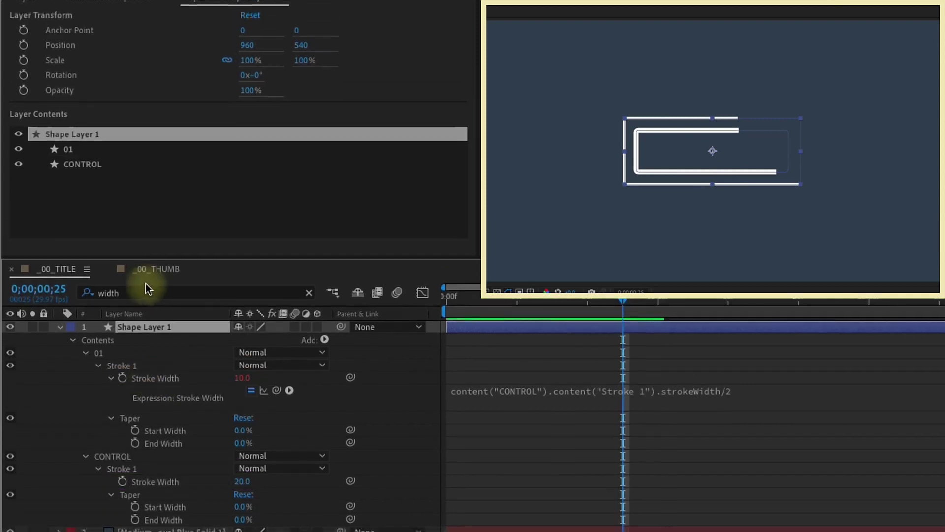
click(147, 241)
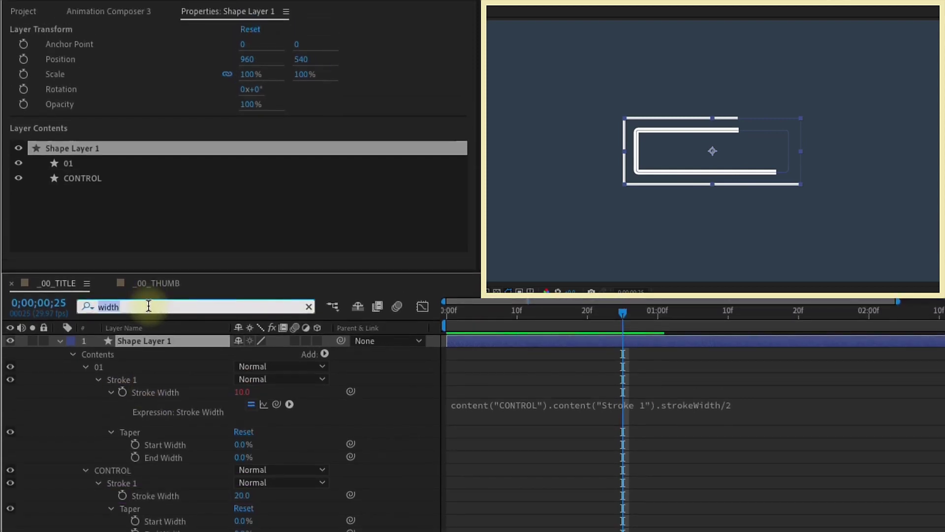
Link 01's trim Offset to CONTROL's Offset plus 10
text(offset)
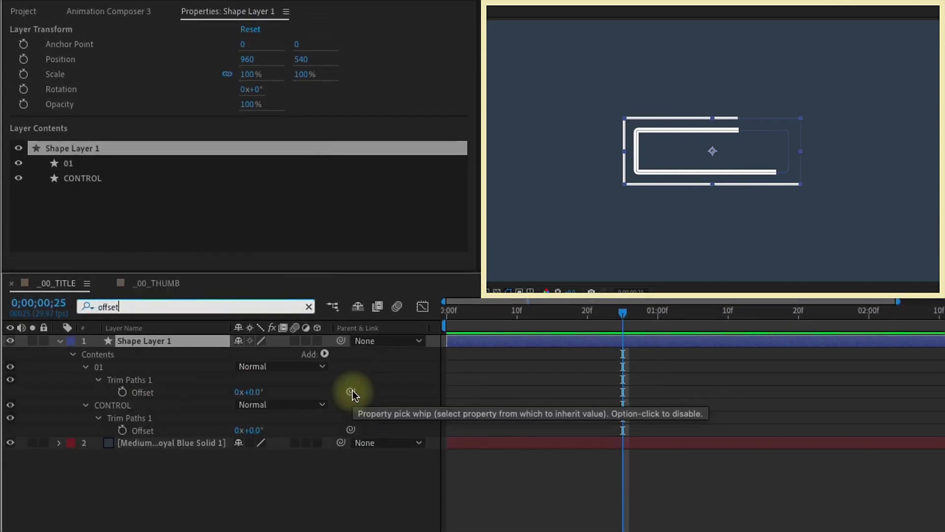
drag(352, 392, 144, 430)
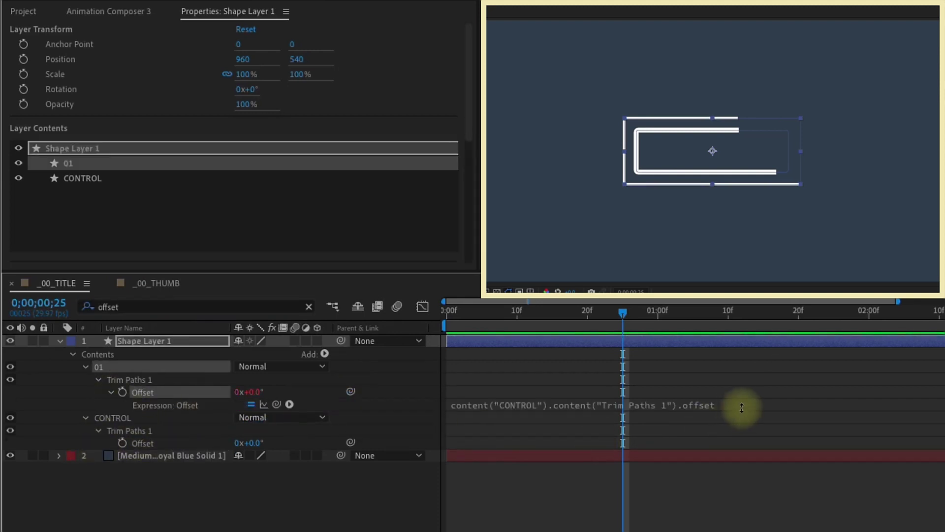
click(748, 406)
text(+10)
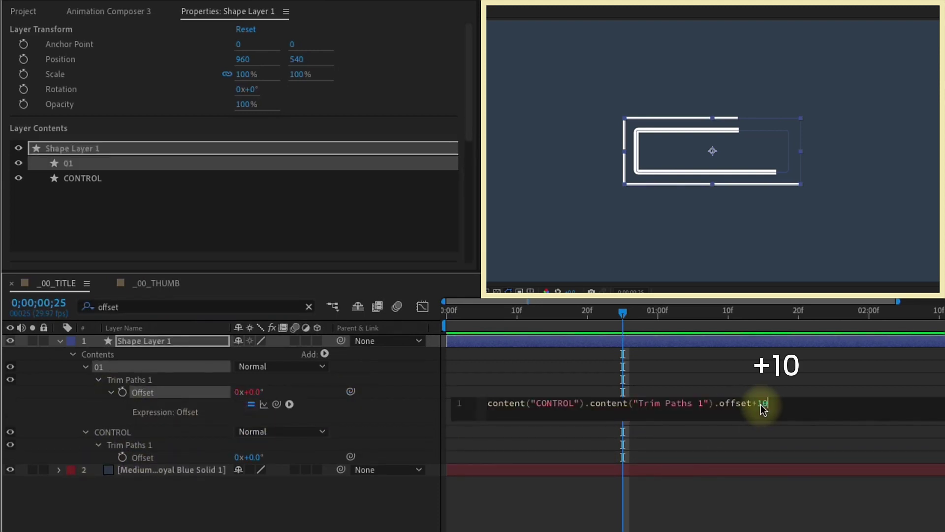
click(559, 311)
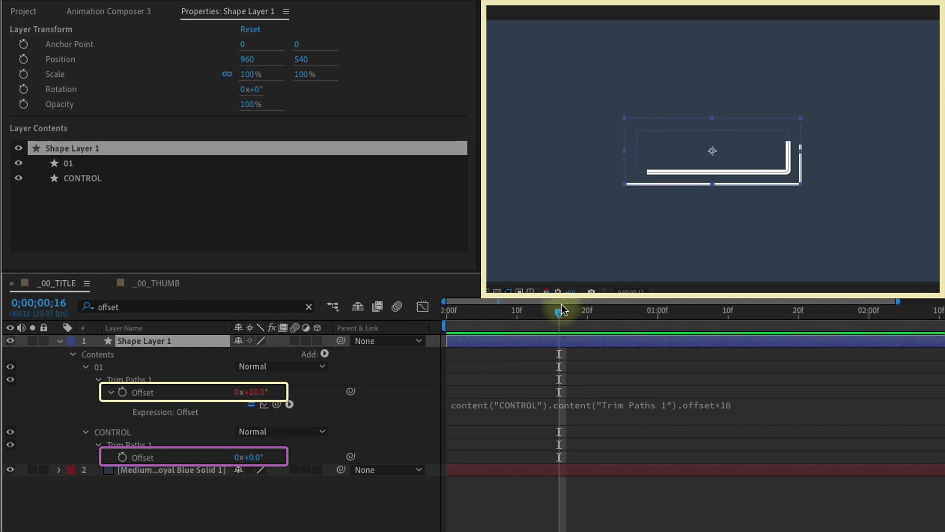
Shift 01's first Start and End keyframes to frame 5 and preview the staggered strokes
drag(561, 310, 387, 319)
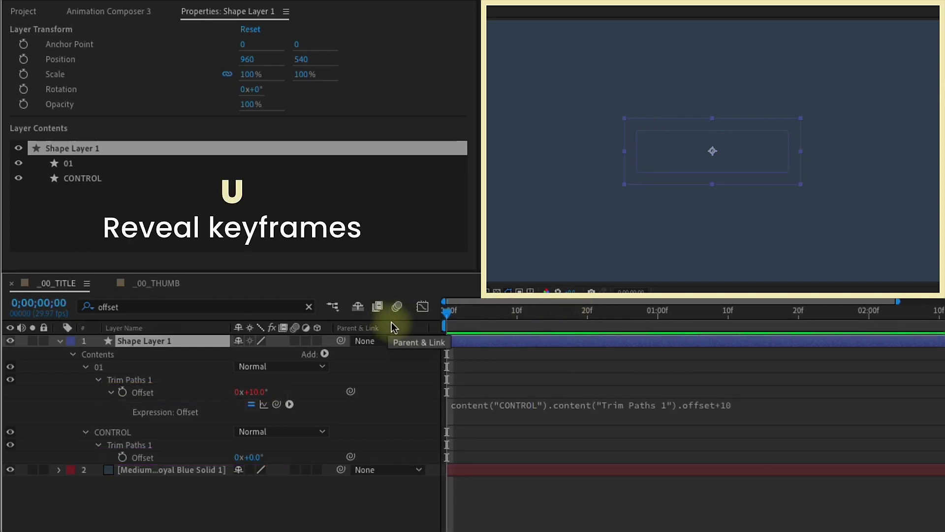
key(u)
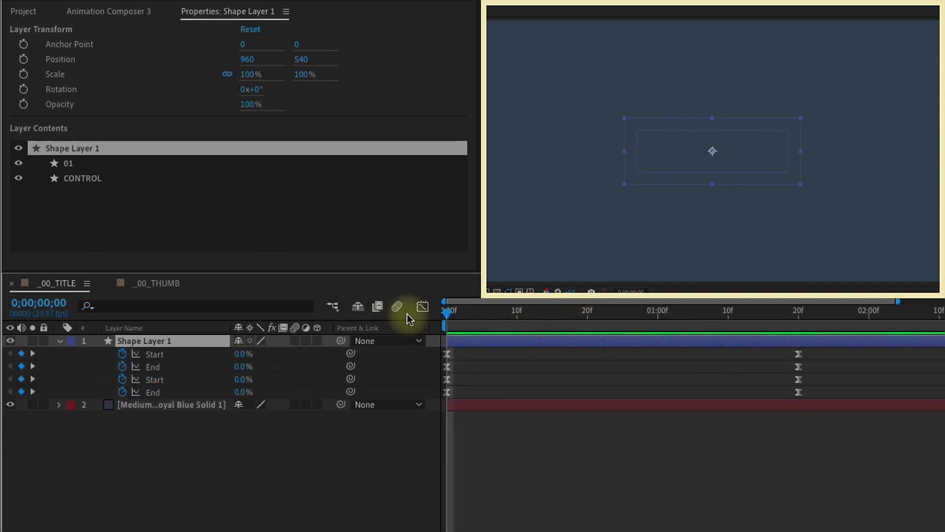
key(Page_Down)
key(Page_Down)
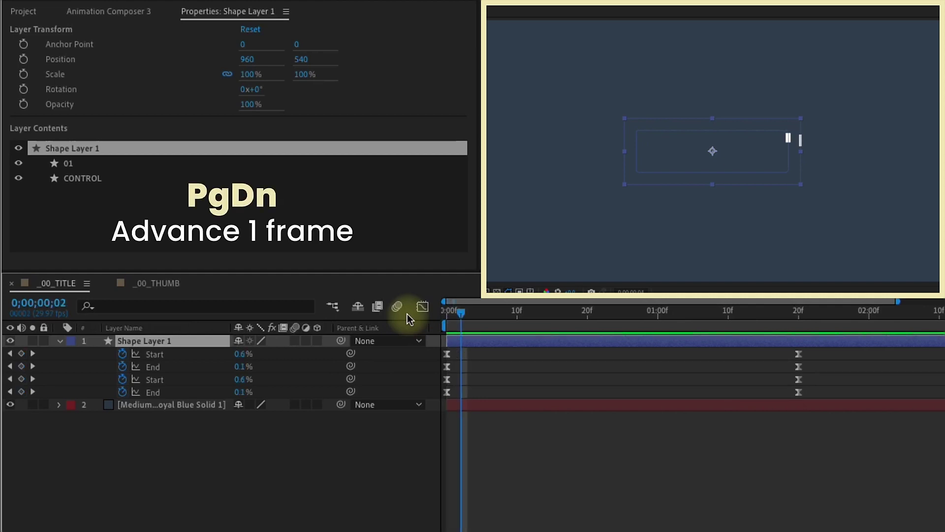
key(Page_Down)
key(Page_Down)
key(Page_Down)
drag(812, 353, 433, 370)
drag(446, 361, 482, 364)
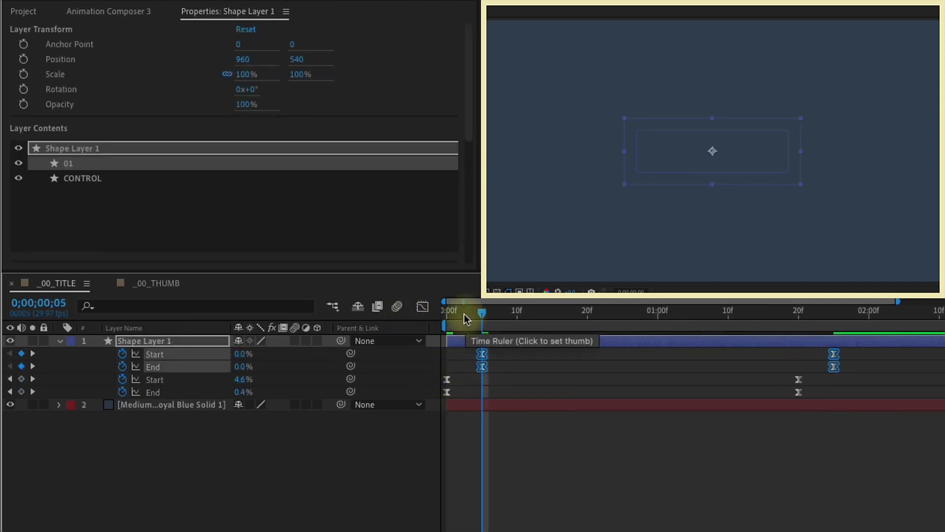
key(Home)
key(space)
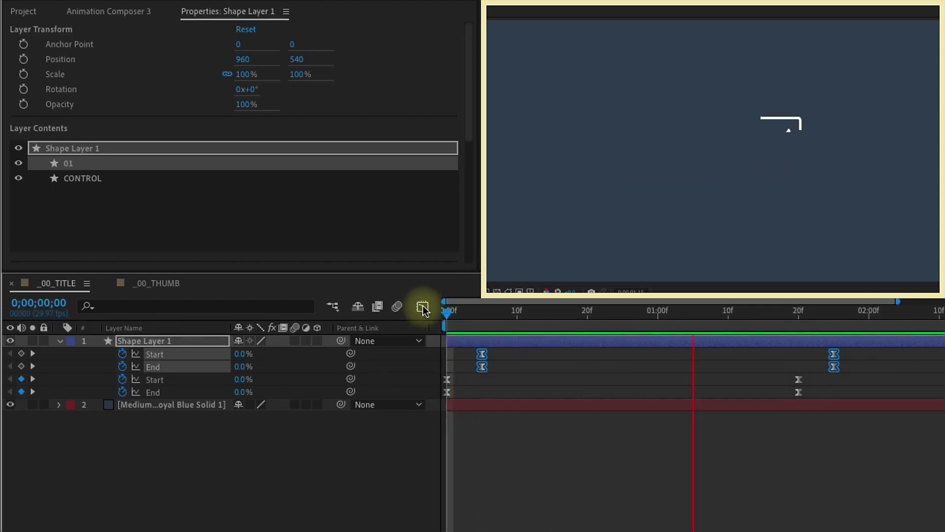
mouse_move(451, 312)
mouse_down()
mouse_move(707, 312)
mouse_move(433, 316)
mouse_move(773, 327)
mouse_move(600, 330)
mouse_move(616, 328)
mouse_up()
Duplicate group 01 as group 02
click(59, 341)
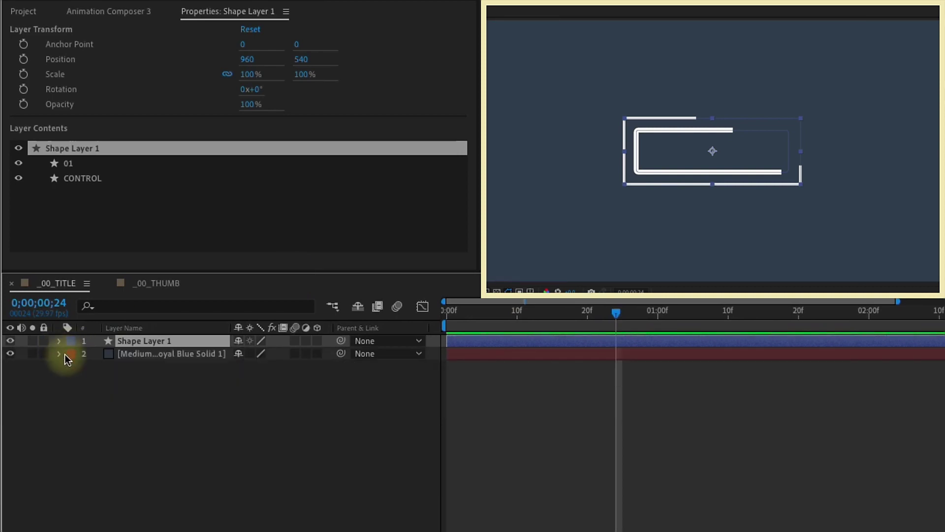
click(59, 341)
click(93, 370)
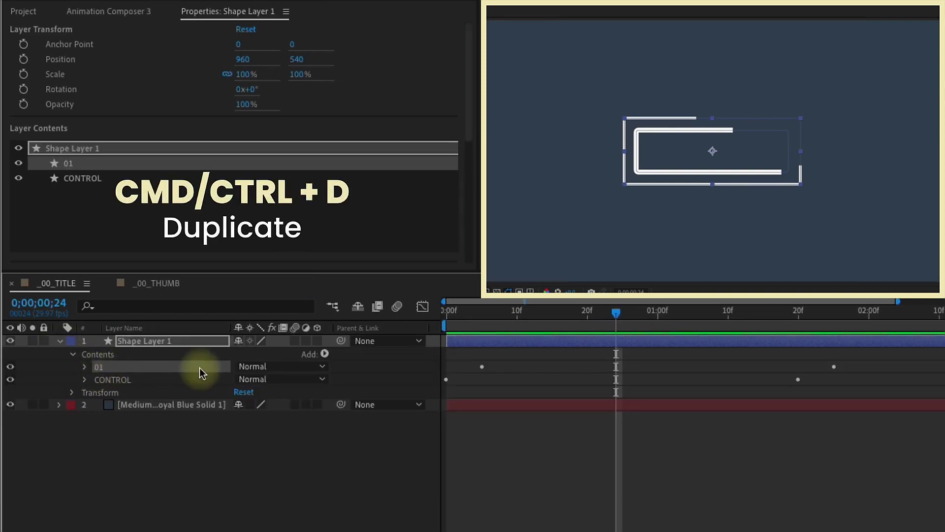
key(ctrl+d)
Change group 02's Size expression increase to 200
click(84, 367)
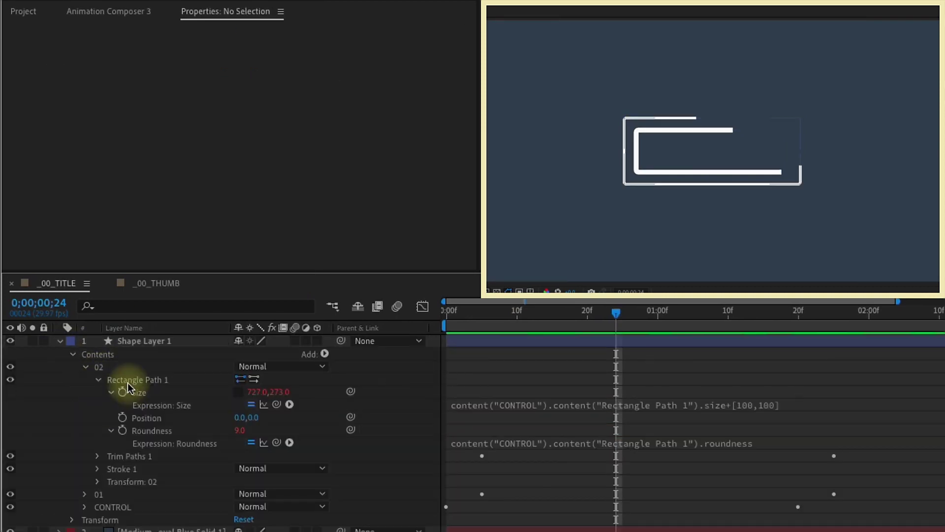
click(126, 380)
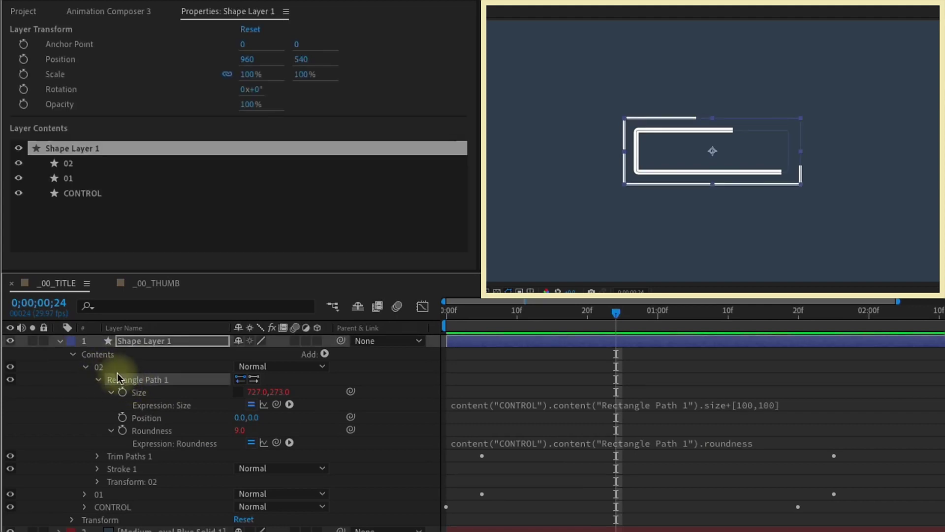
click(776, 405)
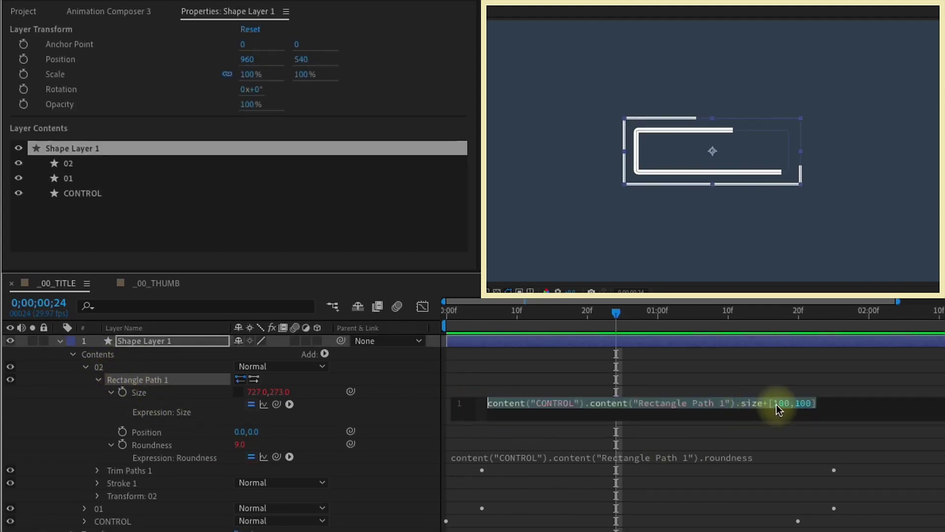
click(781, 404)
key(BackSpace)
key(BackSpace)
key(BackSpace)
text(200)
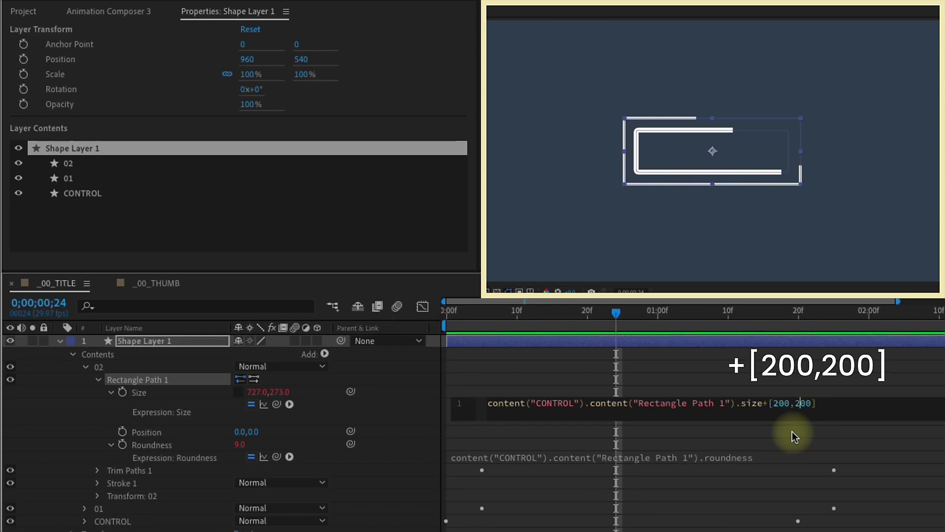
click(97, 380)
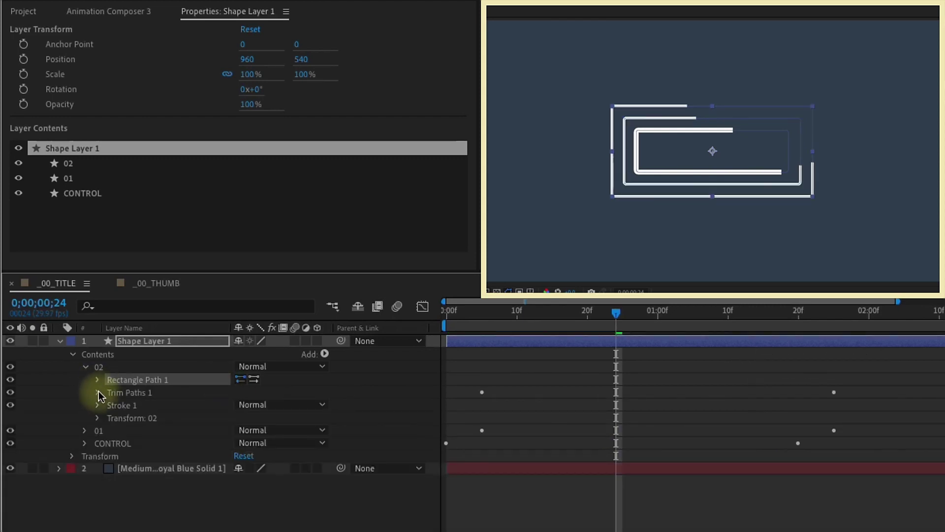
Change group 02's Offset expression to CONTROL's offset plus 20
click(97, 392)
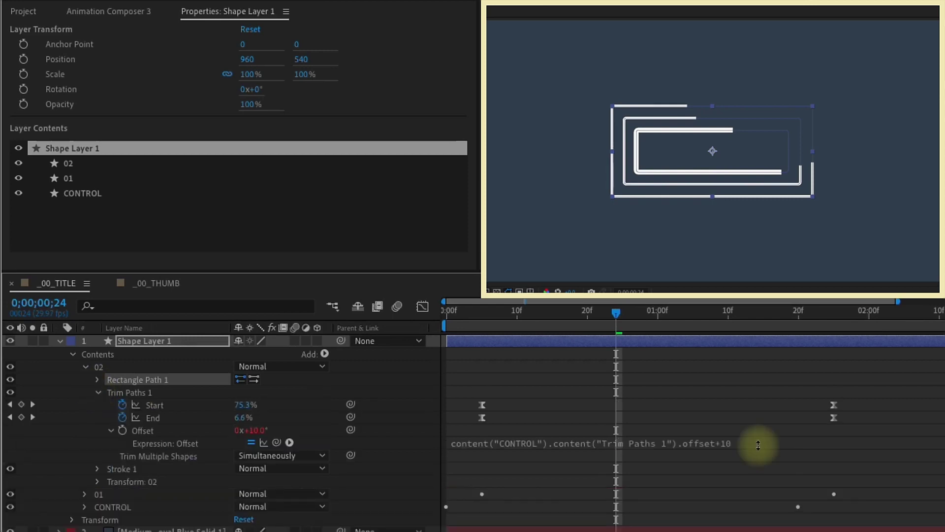
click(758, 445)
click(783, 442)
key(BackSpace)
key(BackSpace)
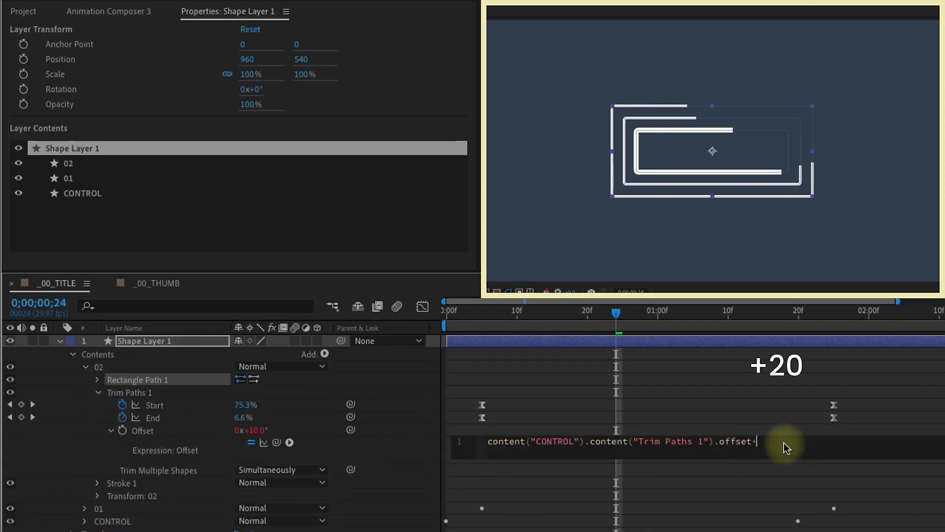
text(20)
click(97, 392)
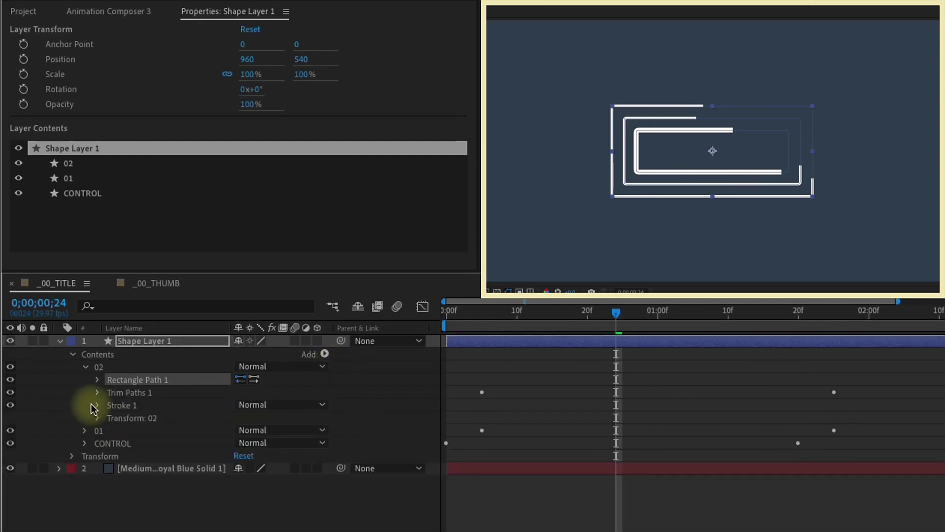
Make group 02's Stroke Width expression CONTROL's width divided by 4
click(96, 405)
click(754, 448)
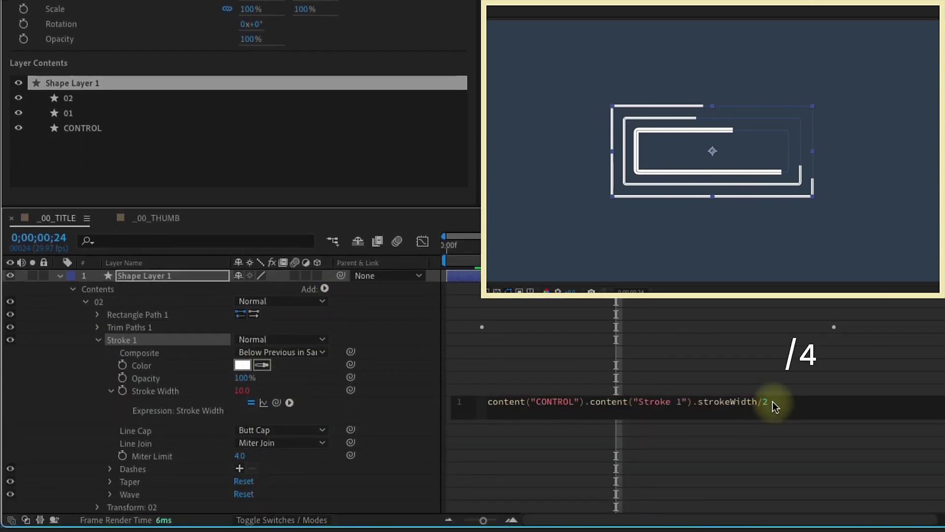
text(4)
click(89, 348)
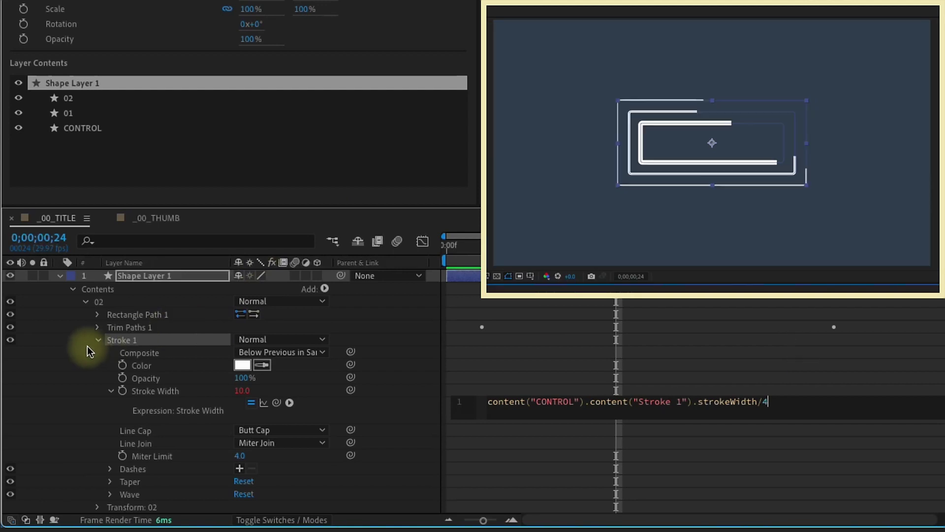
click(86, 301)
click(111, 303)
Duplicate group 02 as 03 and change its Size expression to +[300,300]
key(ctrl+d)
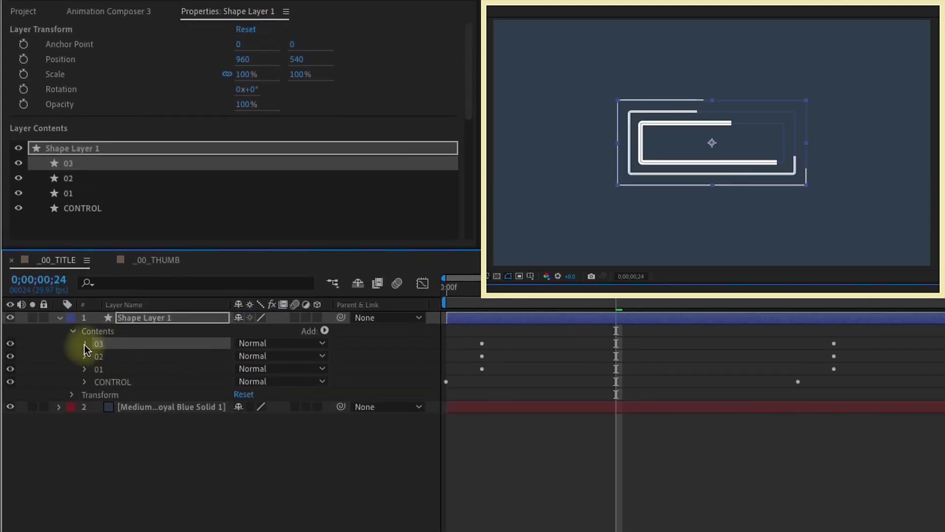
click(84, 344)
click(110, 369)
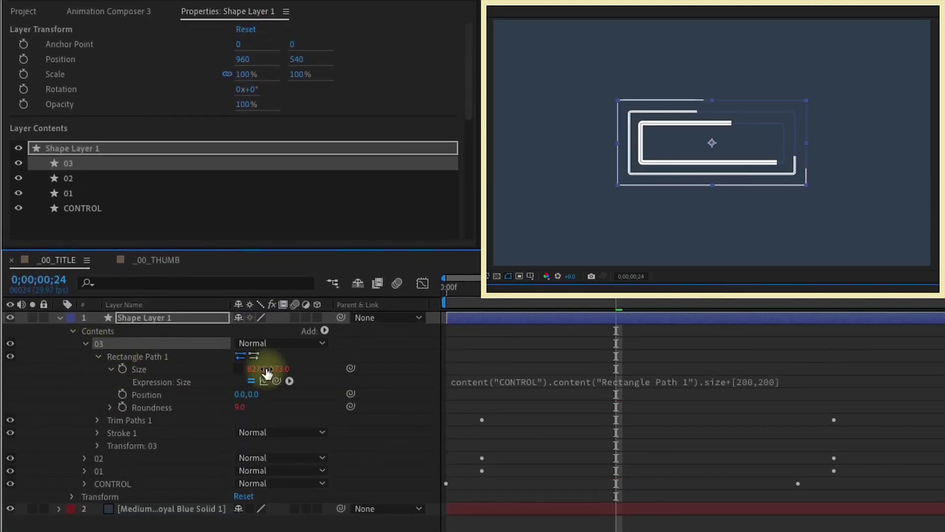
click(757, 383)
click(776, 380)
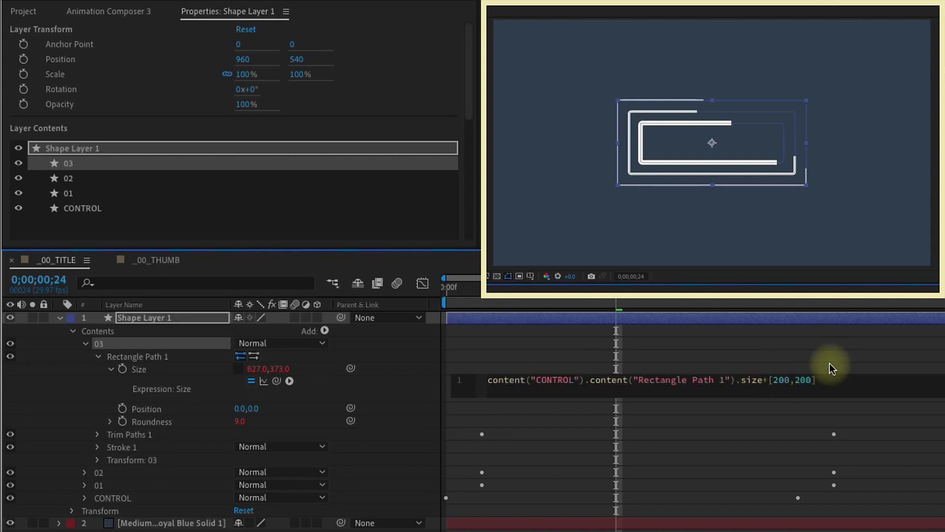
key(BackSpace)
text(3)
key(Right)
key(Right)
key(Right)
key(Right)
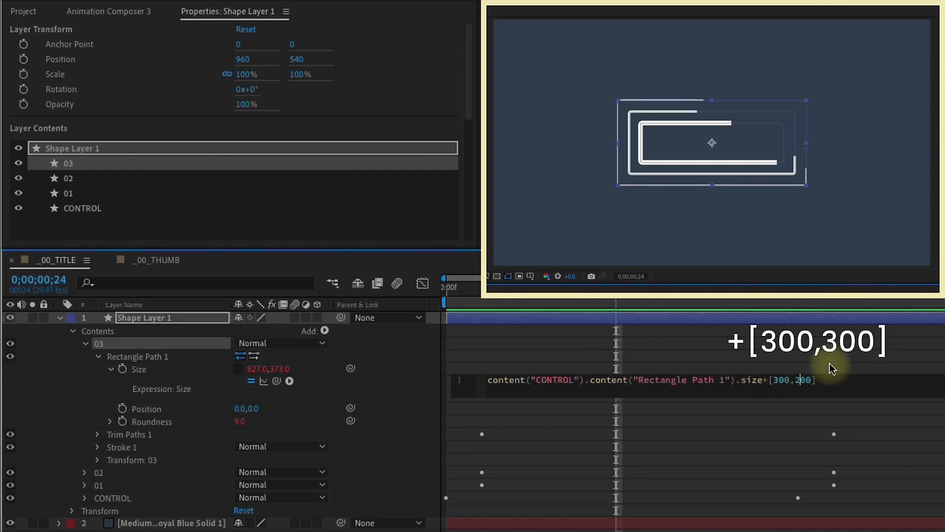
key(BackSpace)
text(3)
click(829, 363)
click(111, 369)
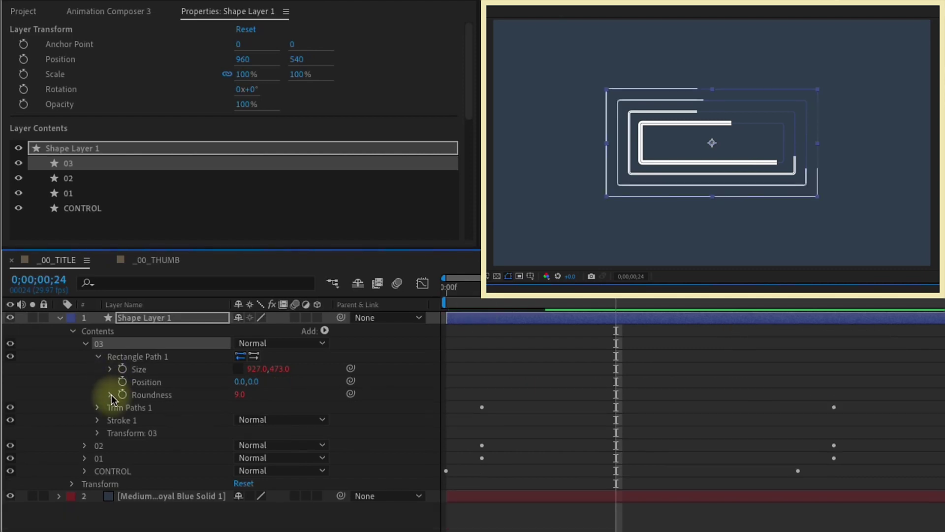
Change group 03's Offset expression to CONTROL's offset plus 30
click(98, 407)
key(ctrl+v)
click(764, 389)
click(783, 388)
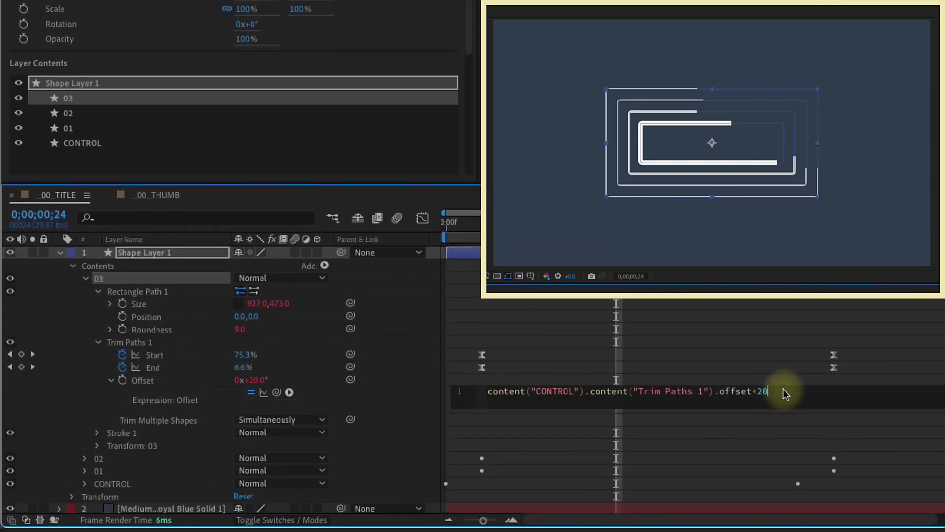
key(BackSpace)
key(BackSpace)
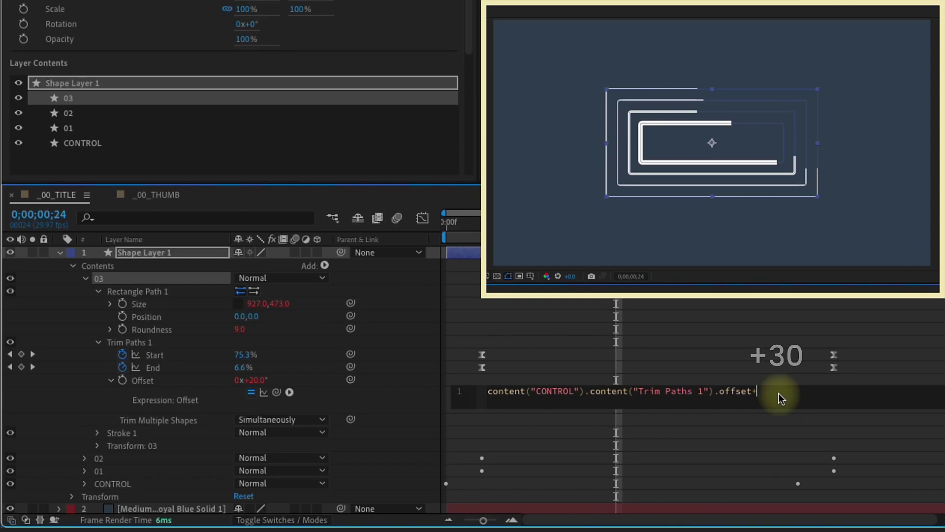
text(30)
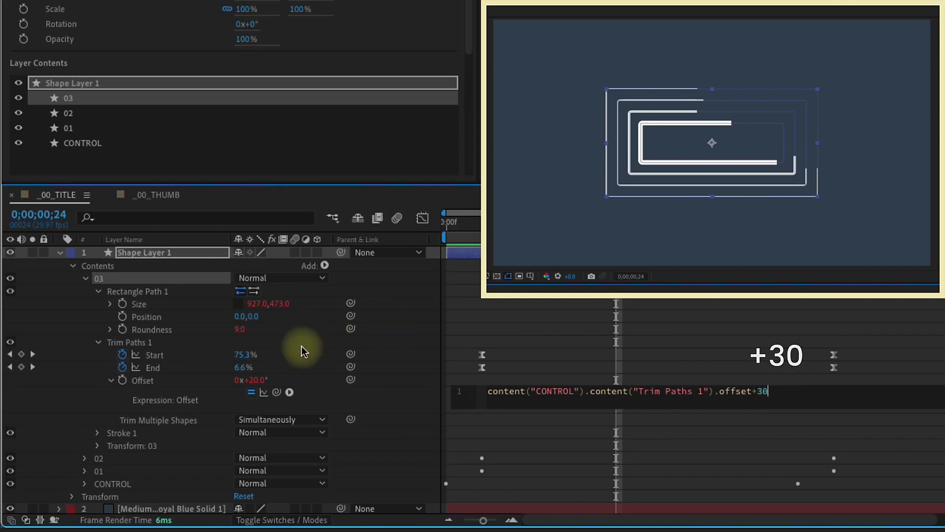
click(143, 380)
Make group 03's Stroke Width expression CONTROL's width divided by 6
click(97, 317)
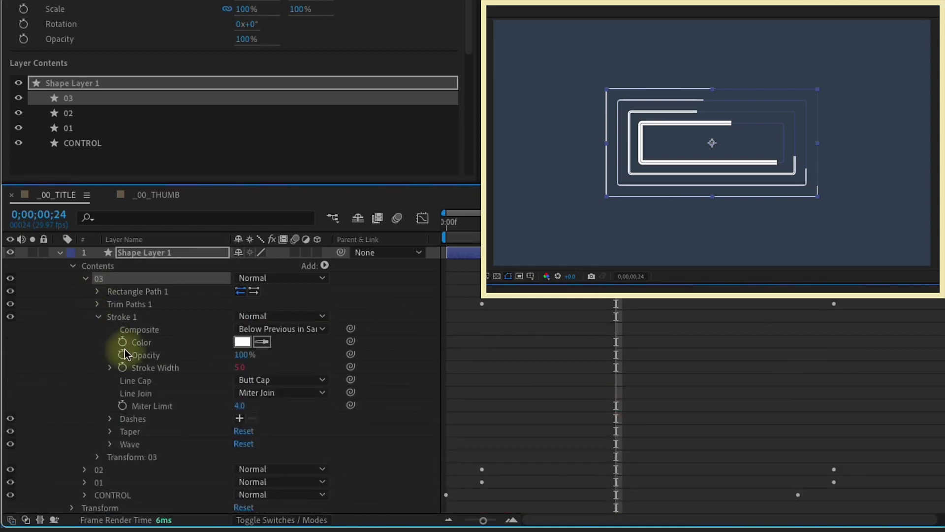
click(110, 369)
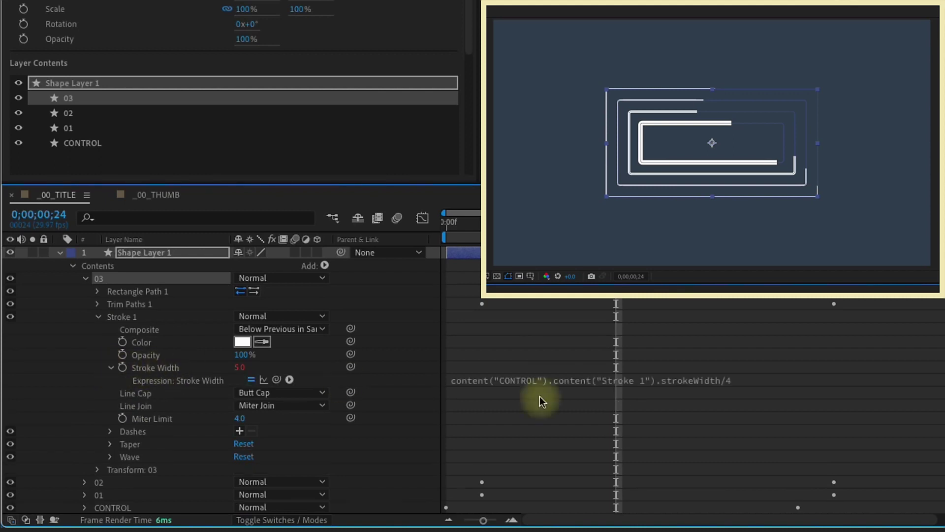
click(772, 380)
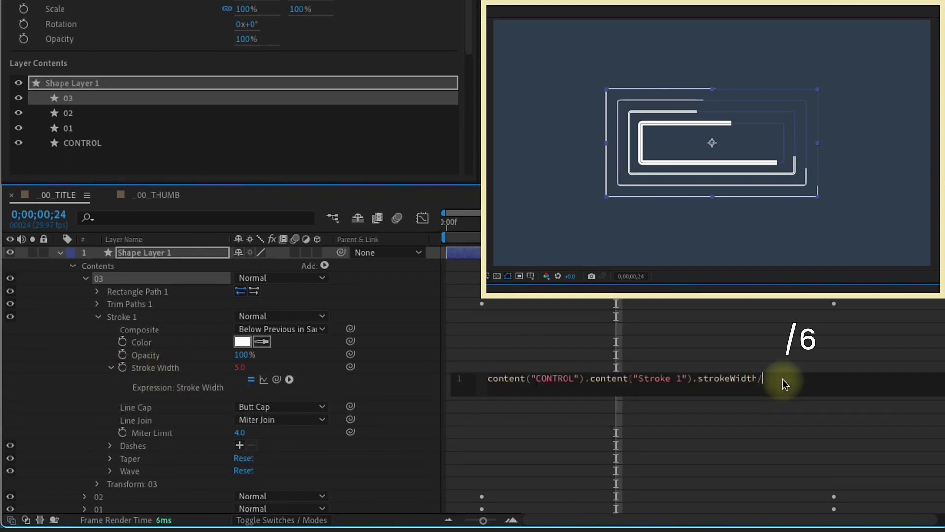
text(6)
click(149, 252)
Shift the first four Start/End keyframe rows five frames later, to frame 10
key(u)
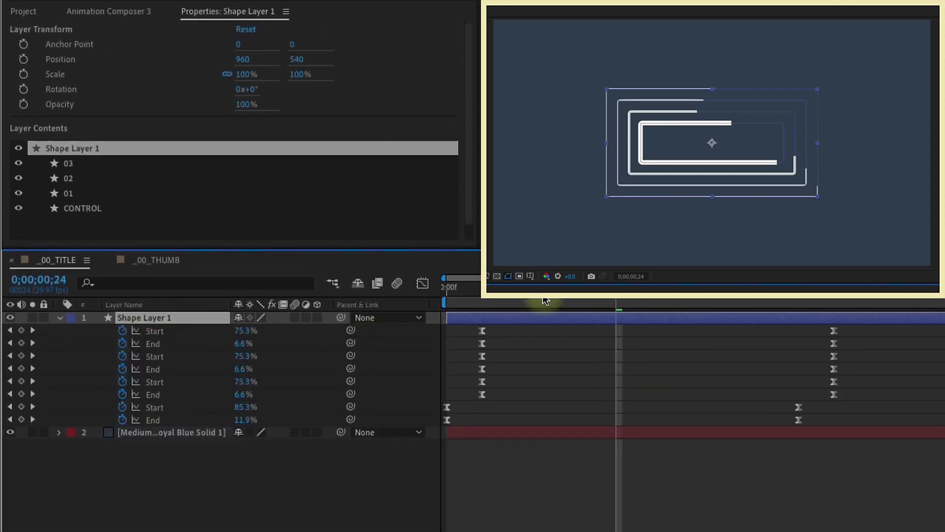
drag(546, 301, 447, 302)
key(Page_Down)
key(Page_Down)
key(Page_Down)
key(Page_Down)
key(Page_Down)
key(Page_Down)
key(Page_Down)
key(Page_Down)
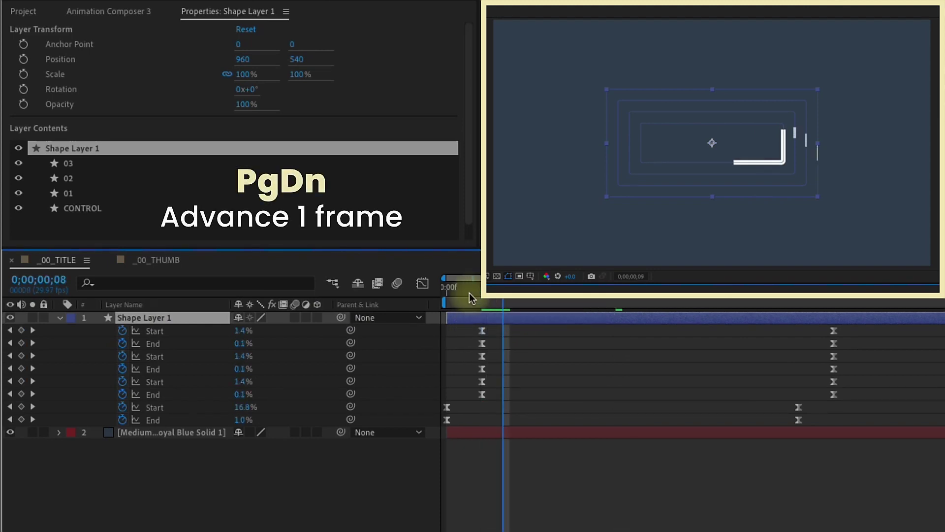
key(Page_Down)
key(Page_Down)
drag(859, 325, 517, 377)
click(508, 375)
Move group 03's Start/End keyframes to frame 15 and preview the staggered cascade
key(Page_Down)
key(Page_Down)
key(Page_Down)
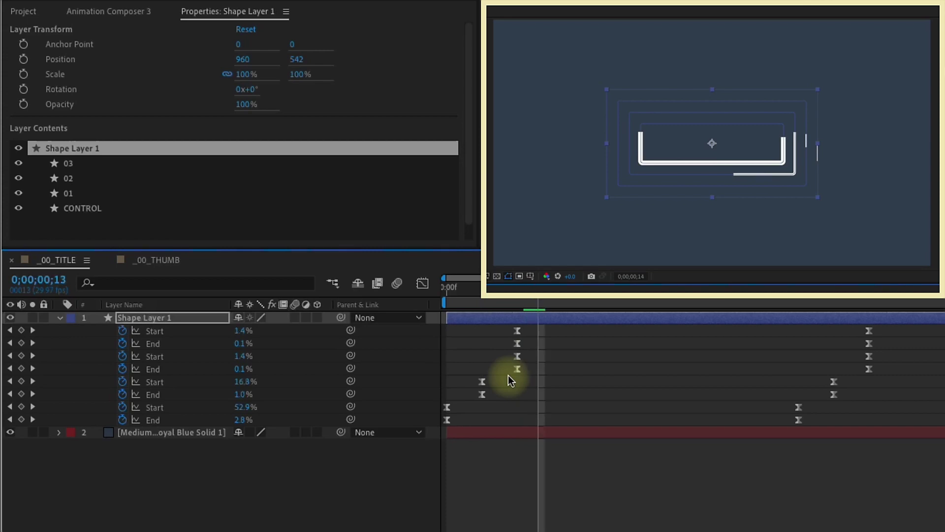
key(Page_Down)
key(Page_Down)
click(517, 343)
drag(498, 326, 905, 347)
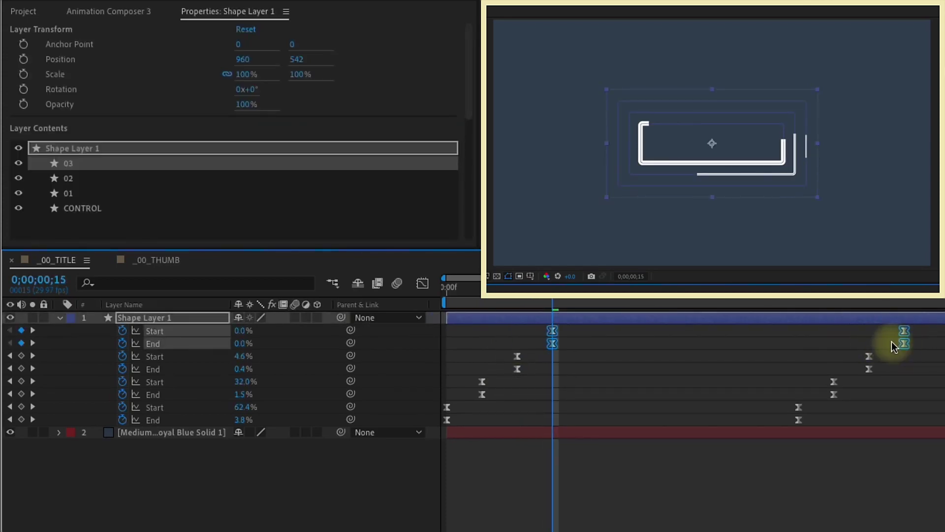
key(space)
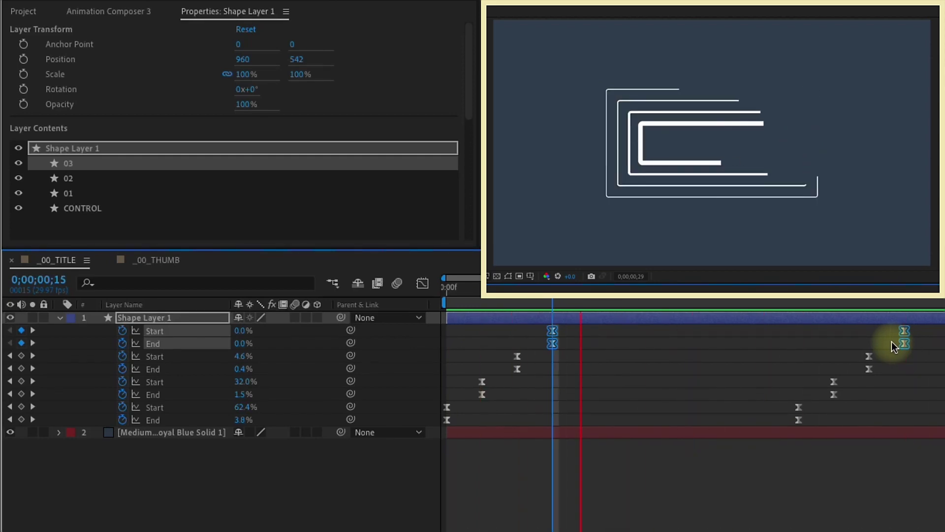
key(space)
Filter the timeline for 'round' and raise CONTROL's Rectangle Path Roundness to 360
click(180, 317)
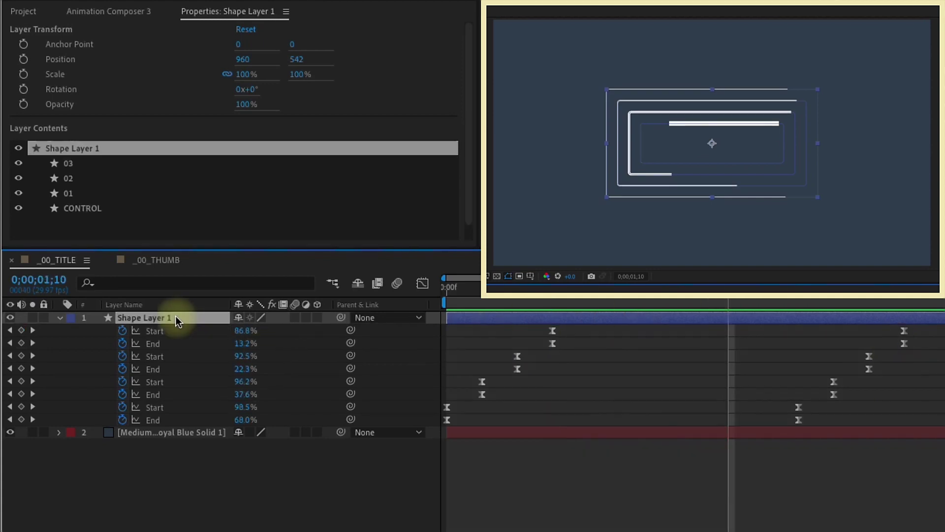
click(107, 282)
text(round)
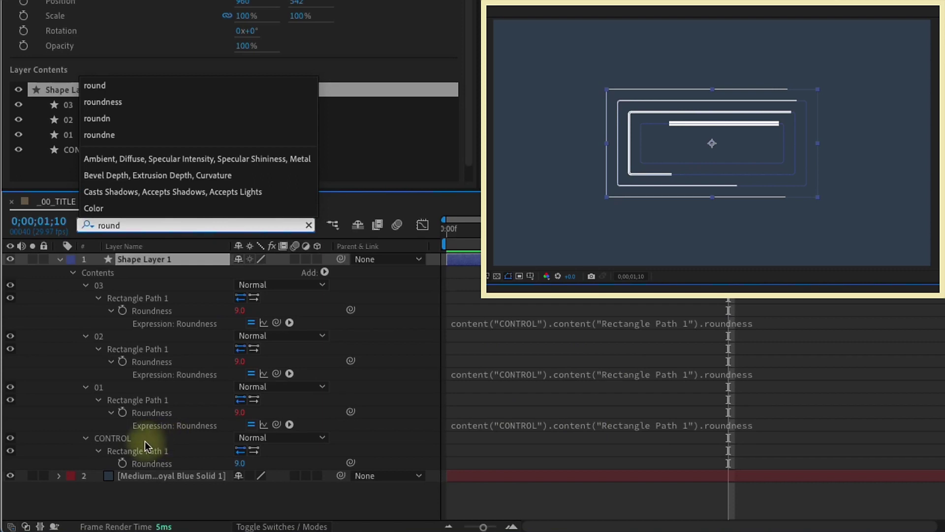
click(116, 438)
drag(240, 464, 478, 244)
click(443, 233)
key(space)
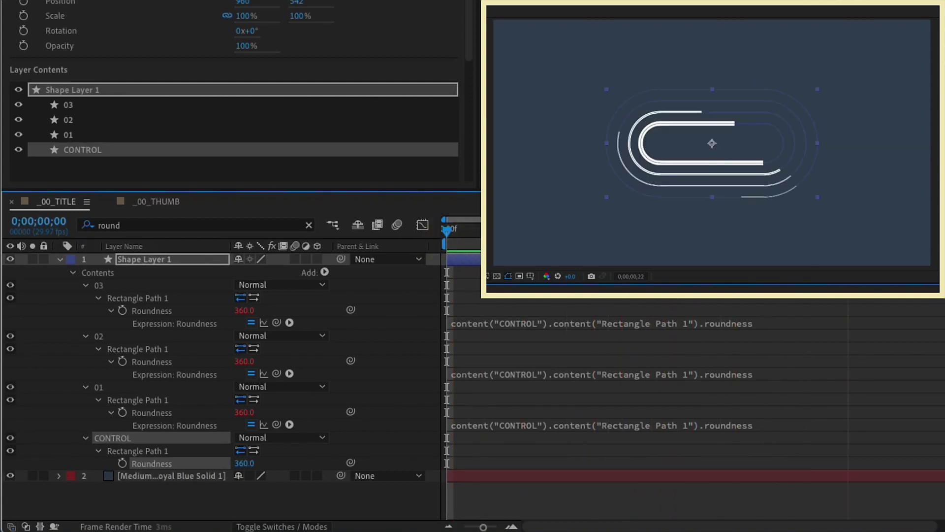
Set CONTROL's rectangle Size to 350×350 and preview the circular arcs
click(258, 465)
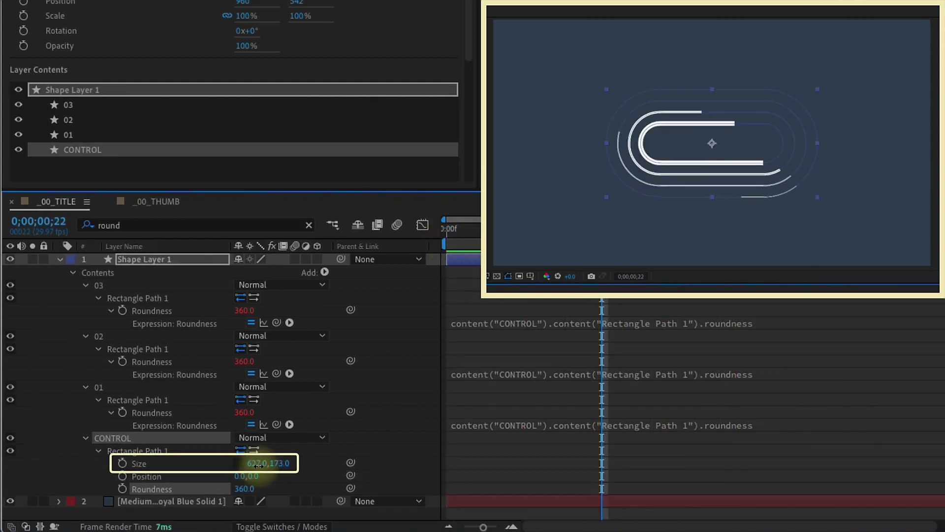
text(350)
key(Return)
click(286, 463)
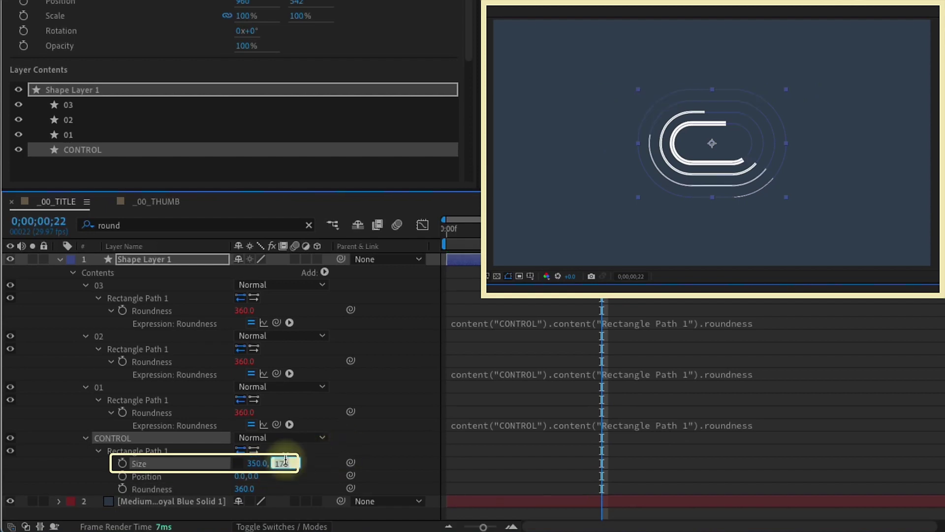
text(350)
click(465, 355)
key(space)
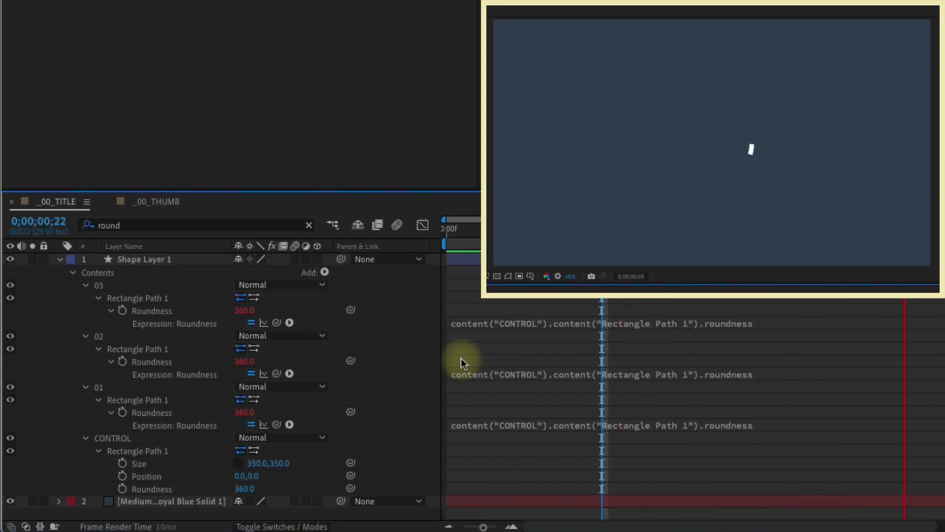
Filter for 'stroke' and scrub CONTROL's Stroke Width to thicken the arcs
click(135, 226)
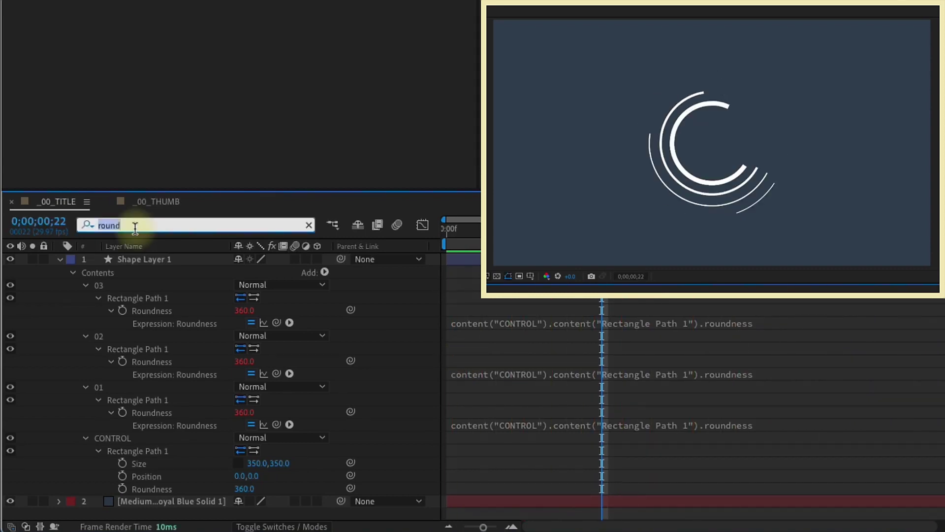
text(strok)
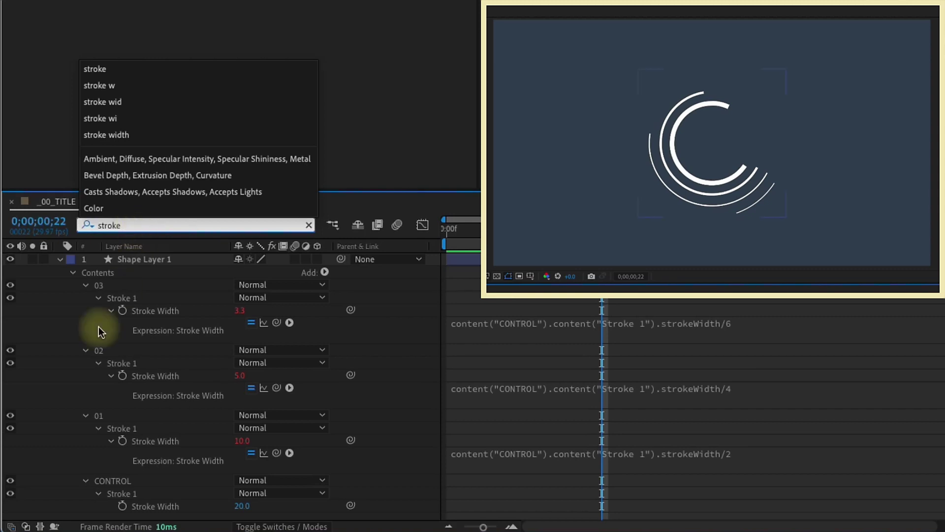
text(e)
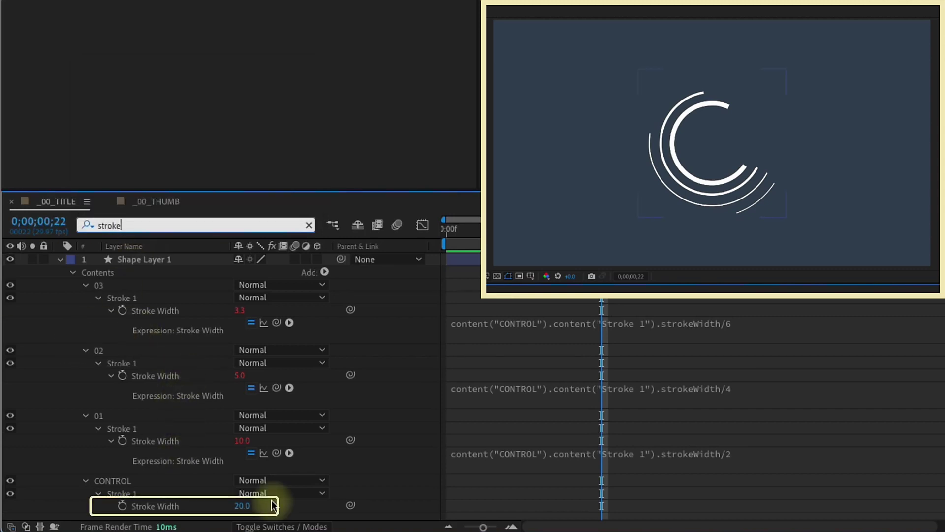
drag(241, 505, 247, 504)
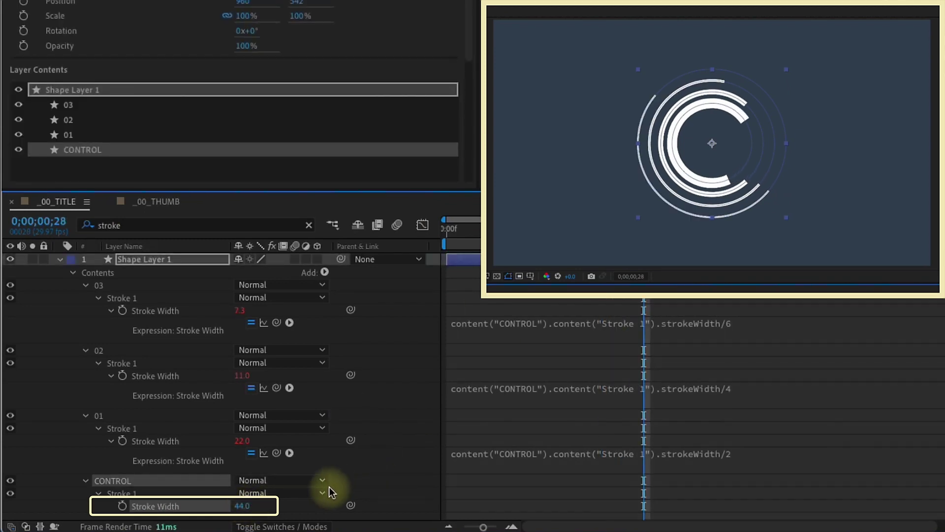
mouse_move(238, 506)
mouse_down()
mouse_move(253, 503)
mouse_move(239, 505)
mouse_up()
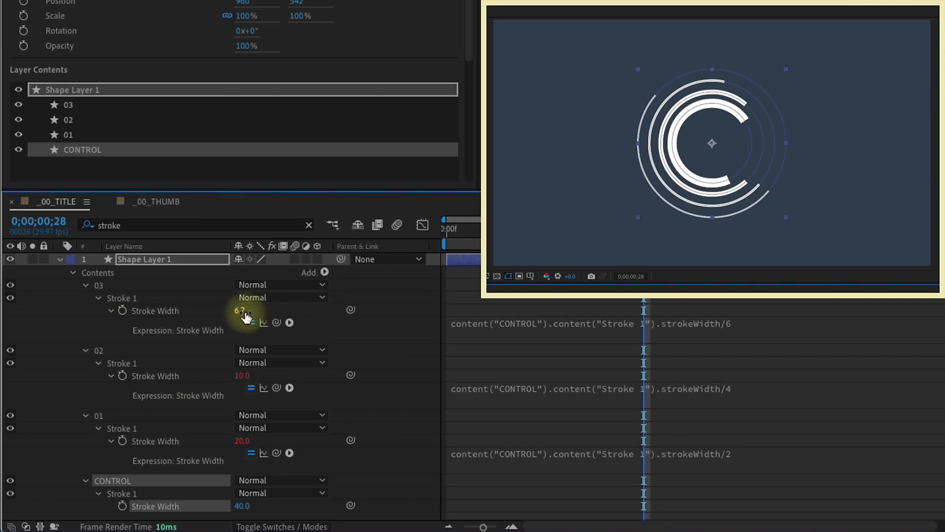
Change group 03's Stroke Width expression divisor from 6 to 8 and preview
click(753, 326)
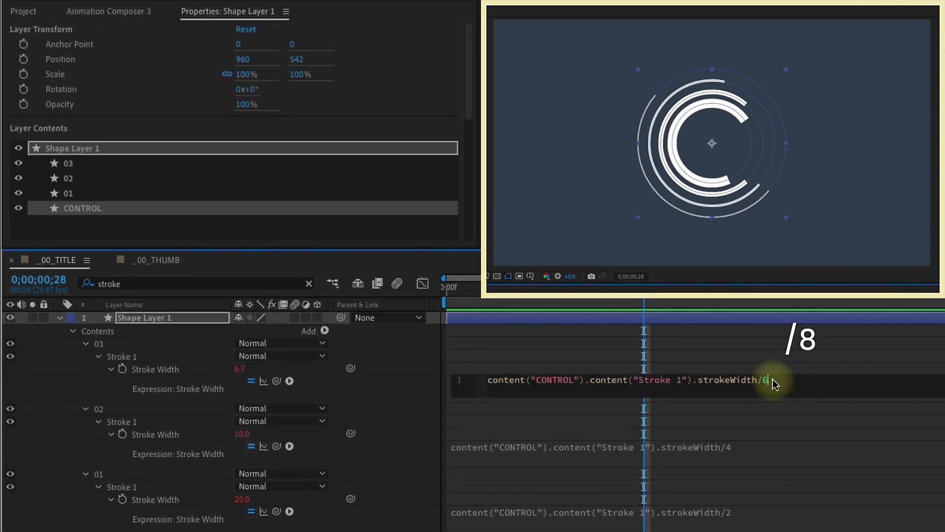
text(8)
click(143, 528)
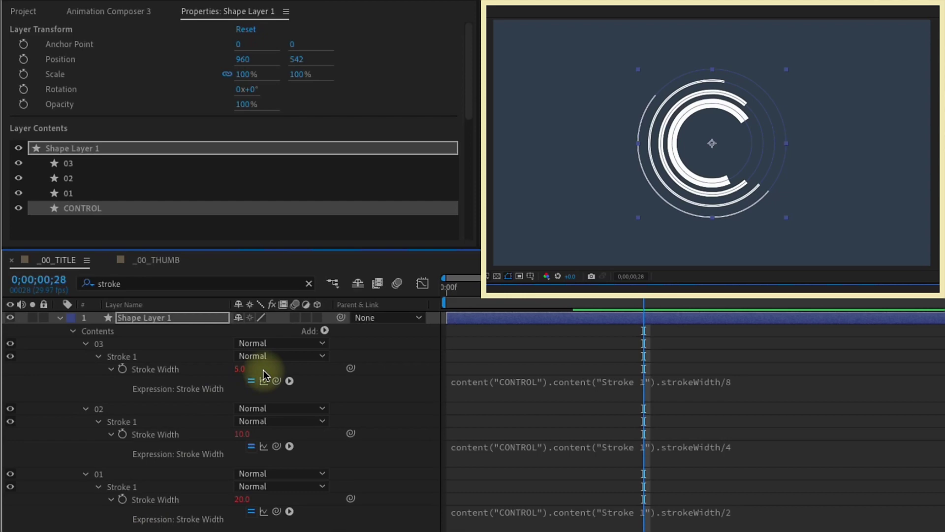
key(space)
key(space)
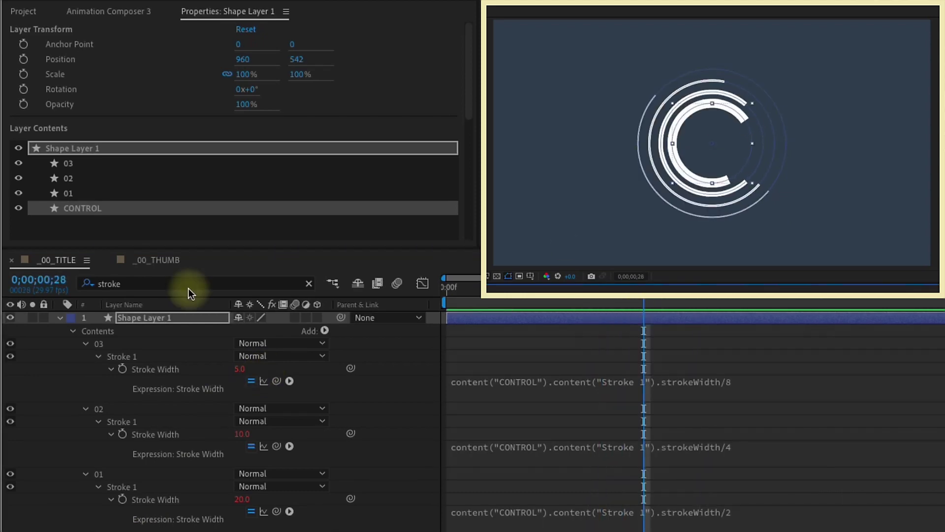
click(183, 279)
Filter for 'size' and change group 02's Size expression offset to [175,175]
text(size)
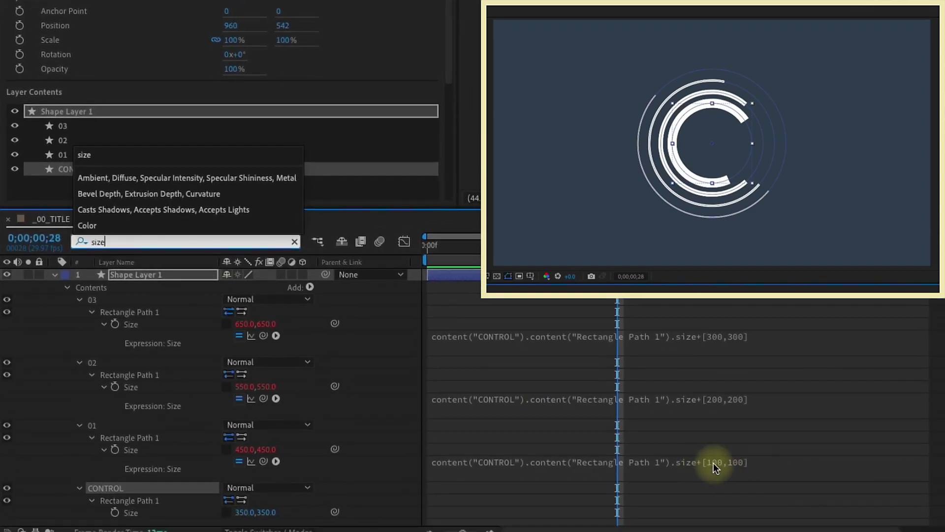
key(Return)
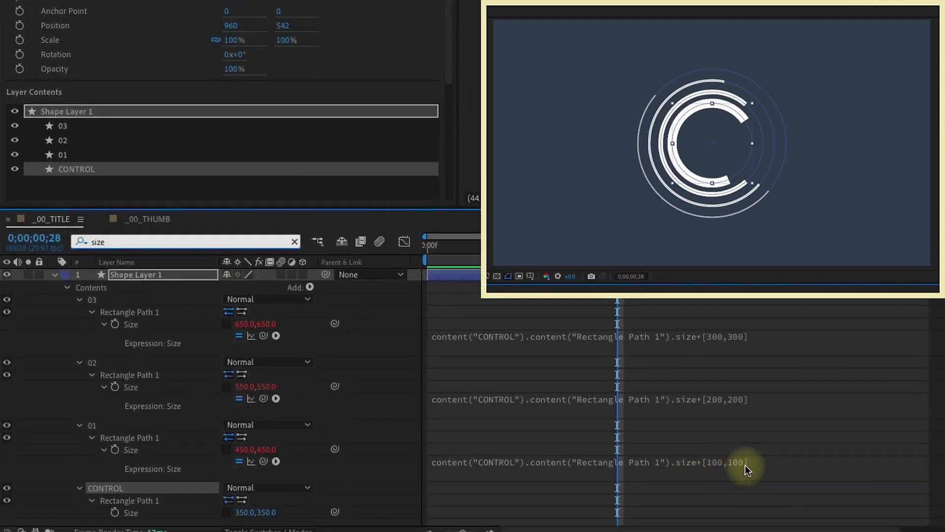
double_click(723, 397)
text(175,17)
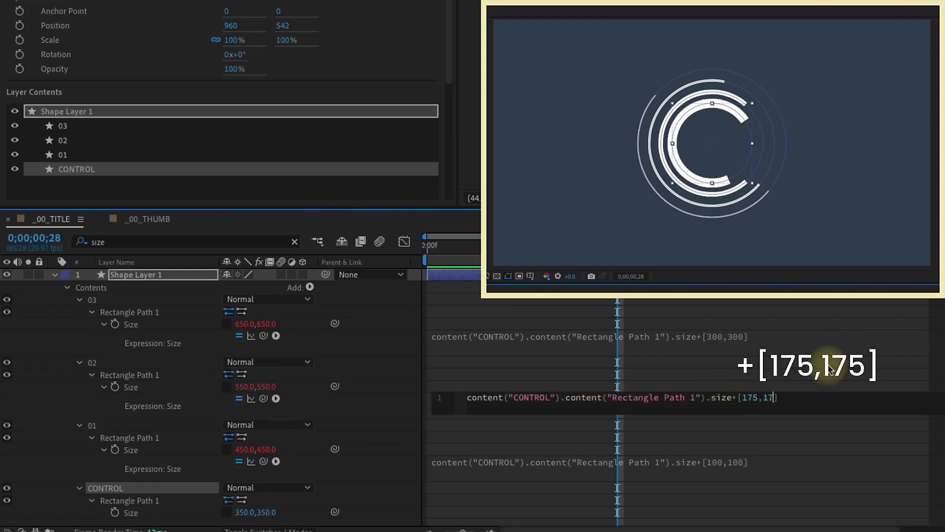
text(5)
Change group 03's Size expression offset from [300,300] to [225,225] and preview
double_click(712, 336)
key(BackSpace)
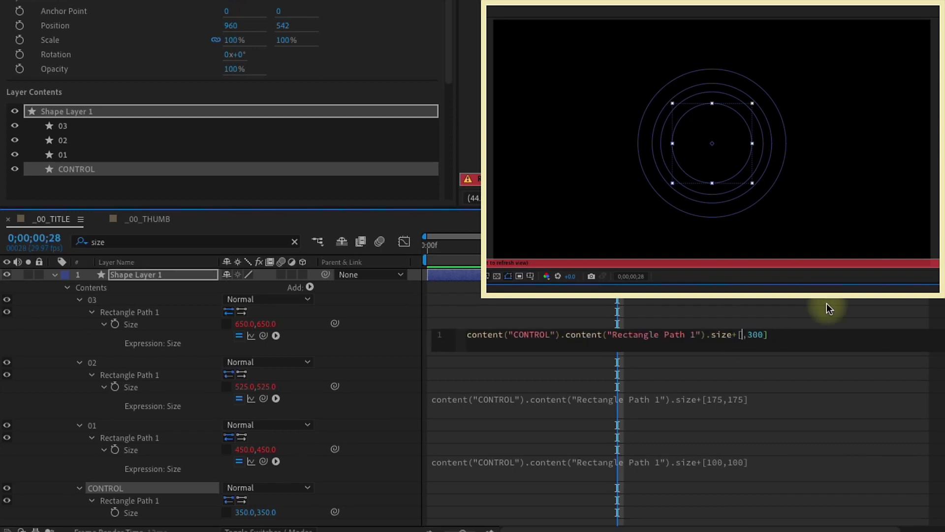
text(225)
key(Right)
key(Delete)
key(Delete)
key(Delete)
text(2)
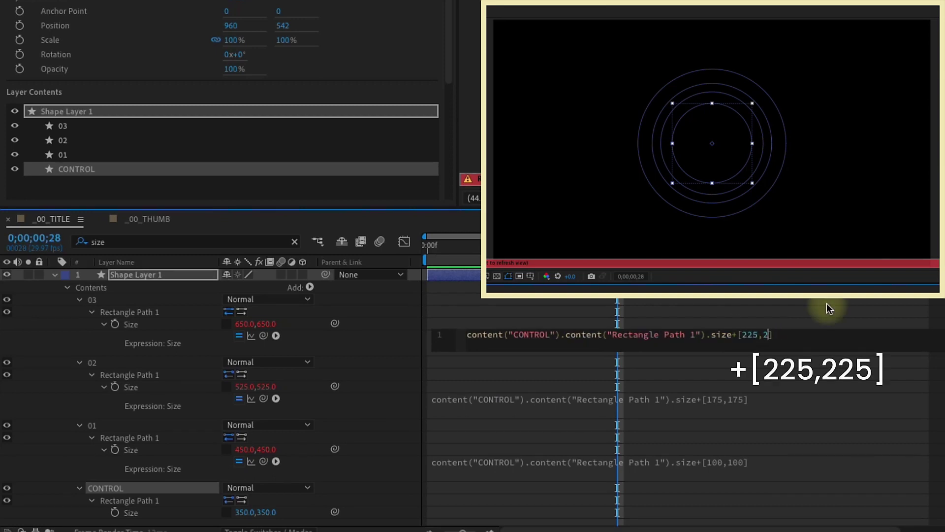
text(25)
key(KP_Enter)
key(space)
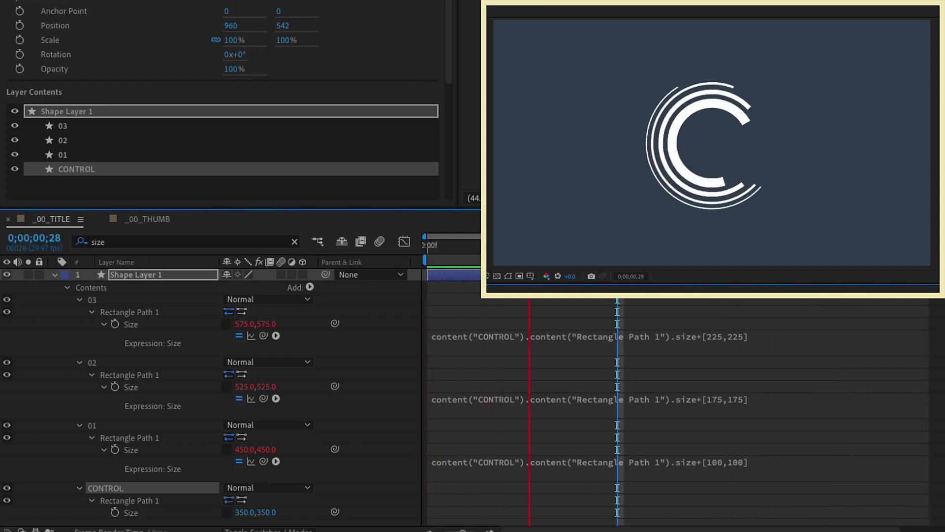
click(711, 182)
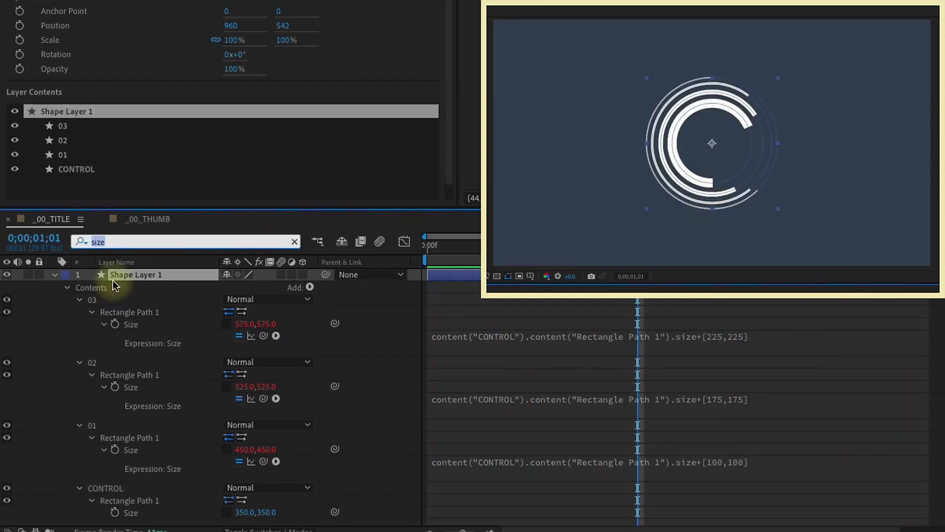
Filter for 'line' and switch the Line Cap of groups 03, 02, 01 and CONTROL to Round Cap
text(line)
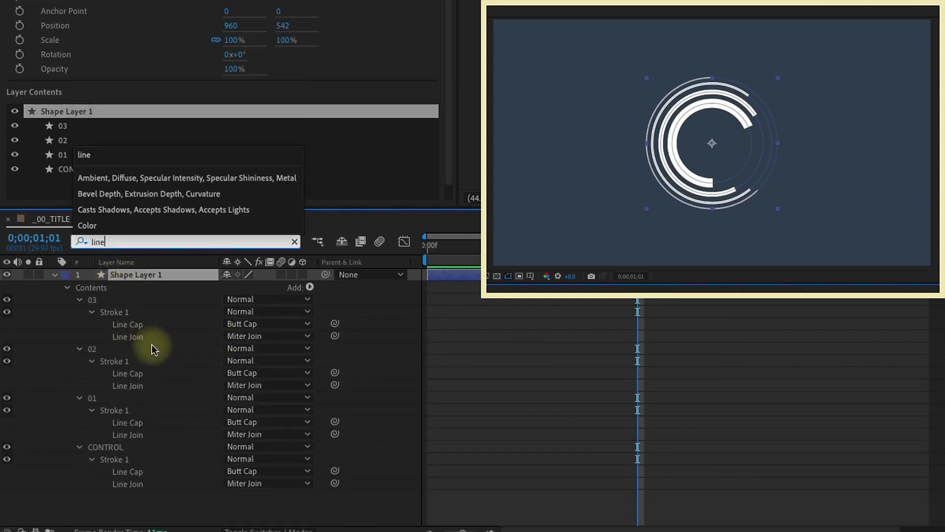
key(Return)
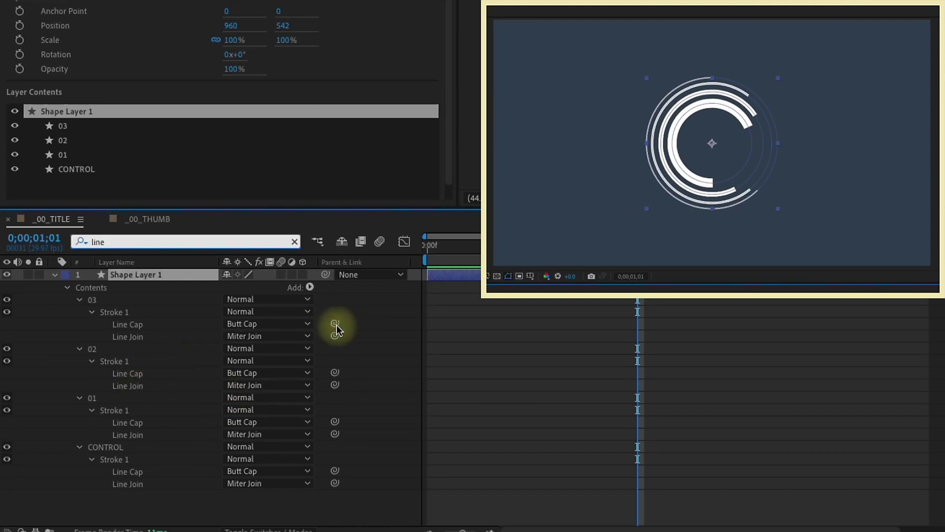
drag(335, 325, 123, 394)
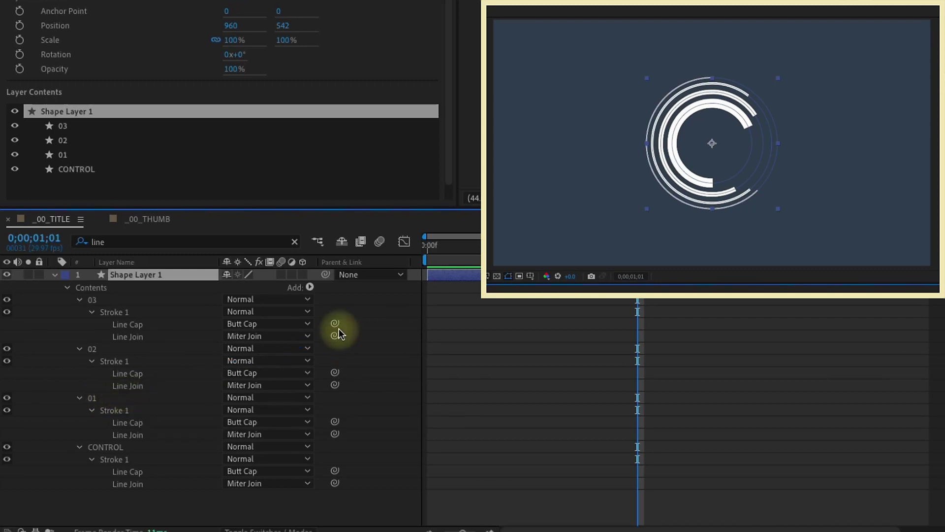
drag(344, 328, 125, 331)
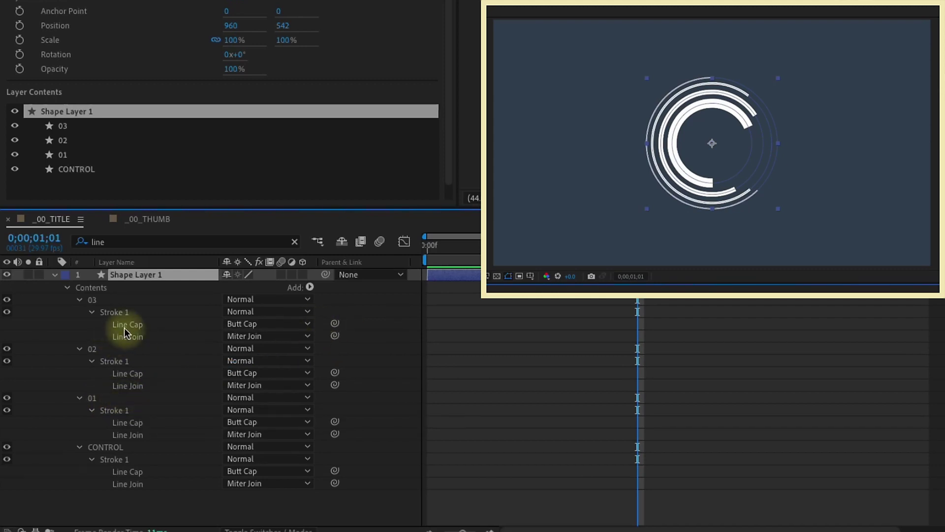
click(125, 325)
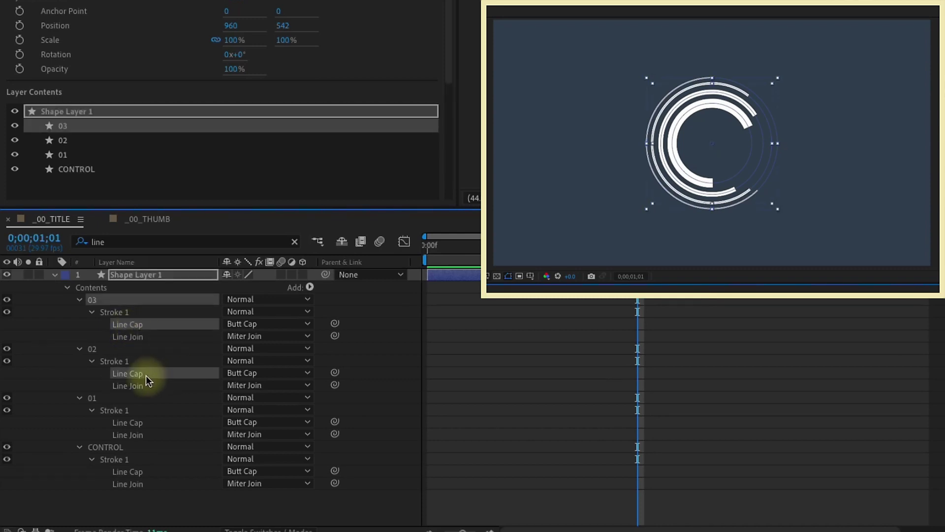
ctrl+click(146, 421)
ctrl+click(146, 470)
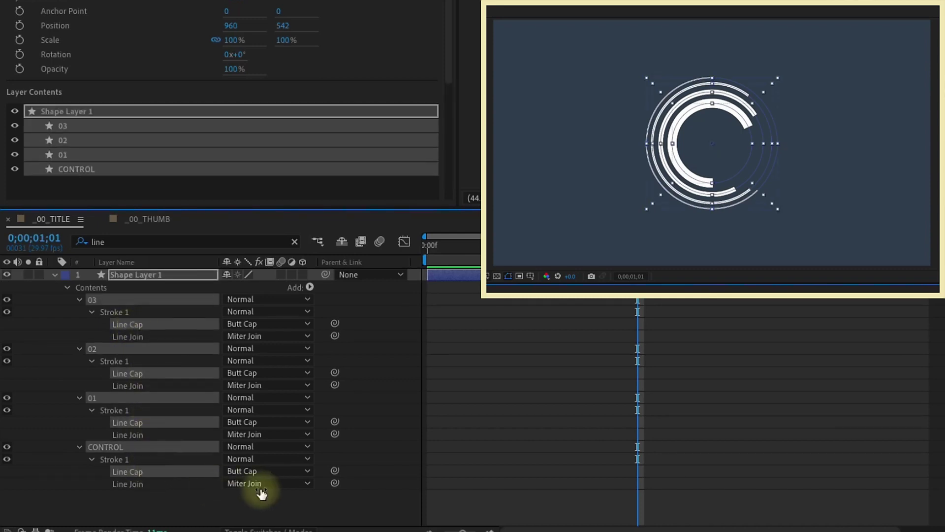
click(256, 471)
click(267, 503)
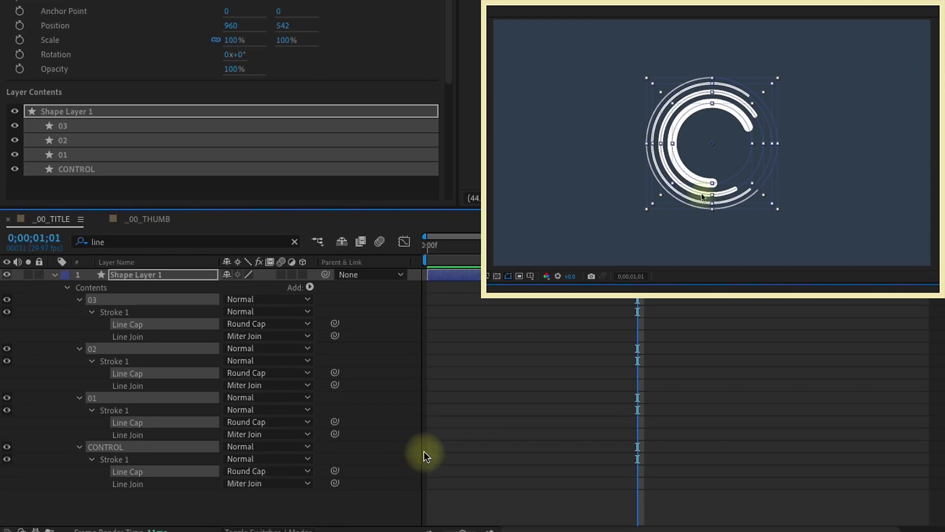
key(space)
click(454, 319)
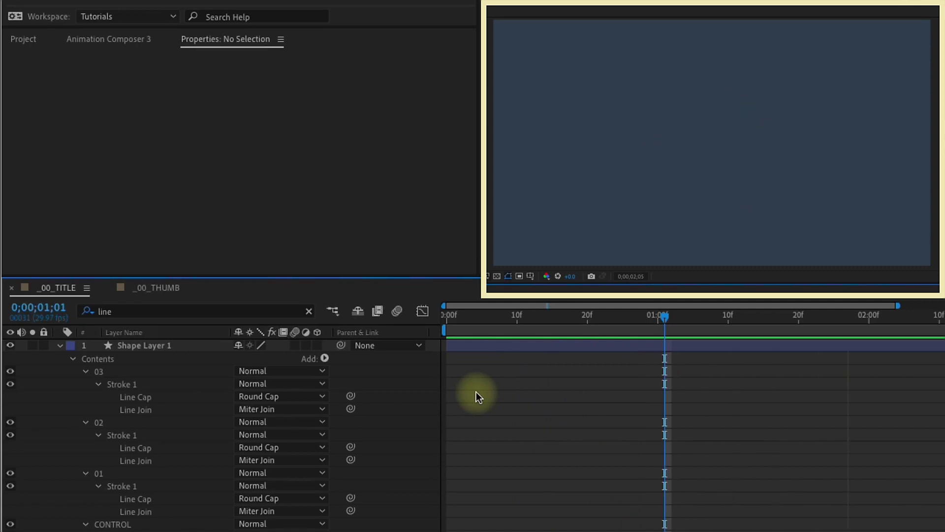
Set CONTROL's Rectangle Path 1 Size to 1005×350 and Roundness to 123
click(308, 311)
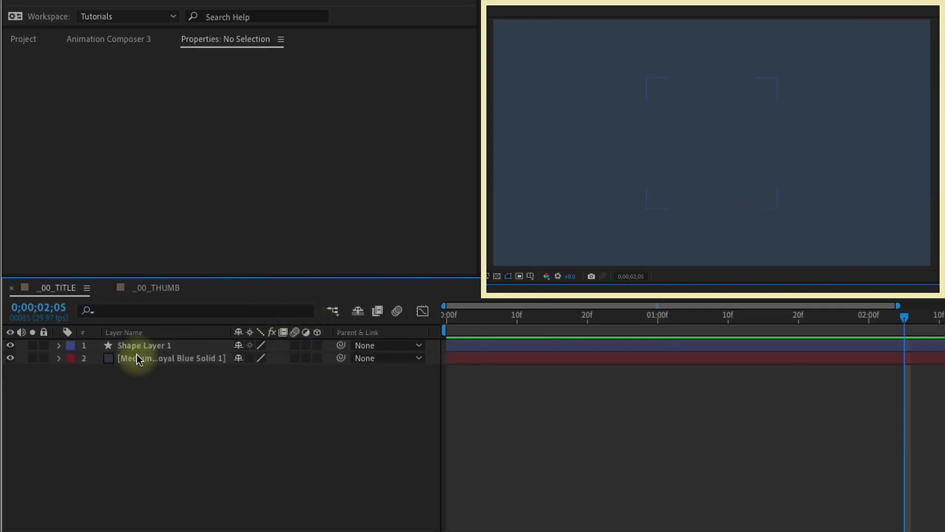
click(58, 344)
click(73, 359)
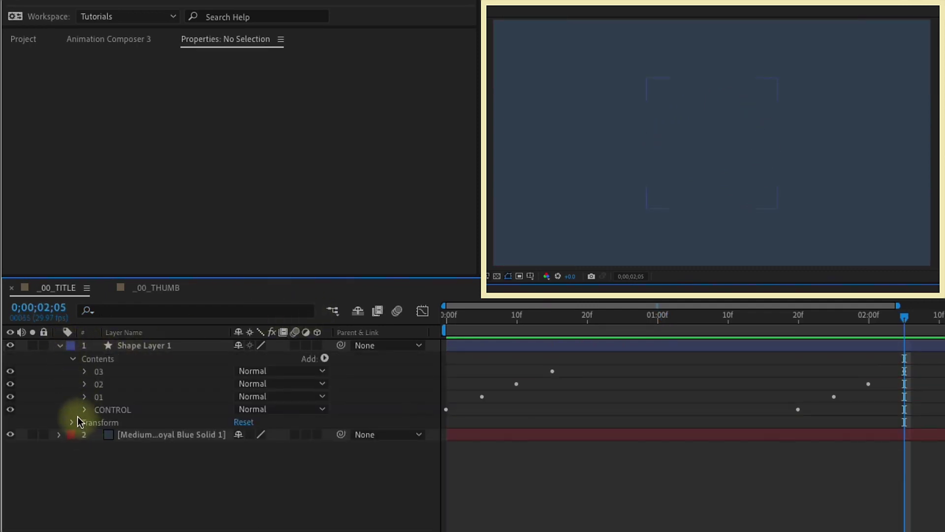
click(84, 411)
click(602, 323)
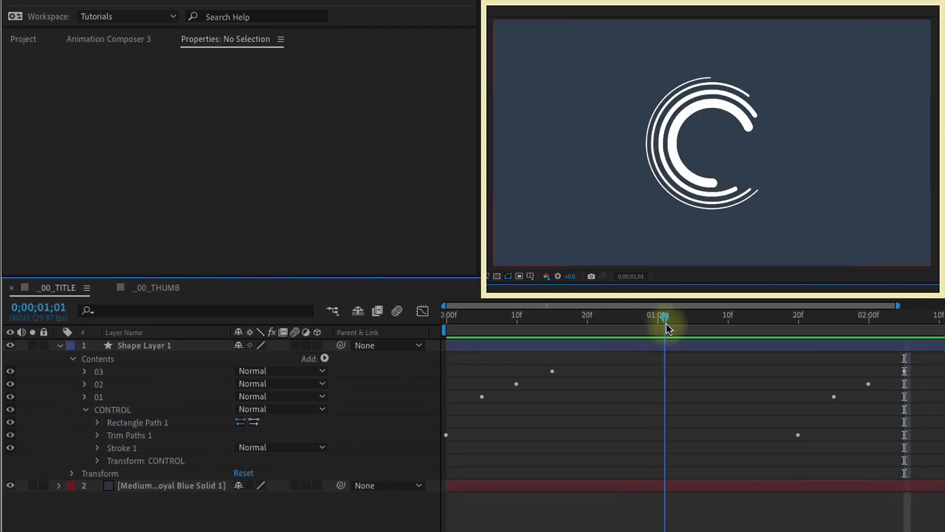
click(97, 422)
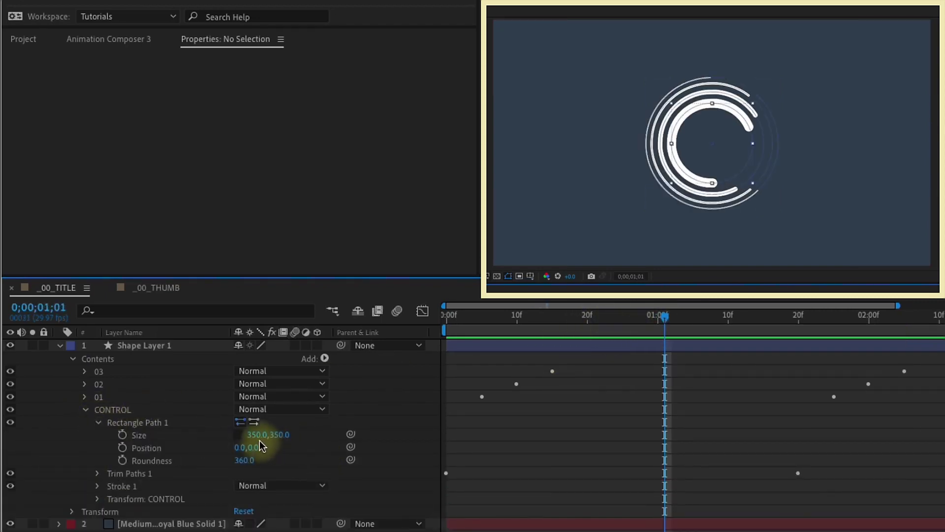
drag(258, 435, 648, 413)
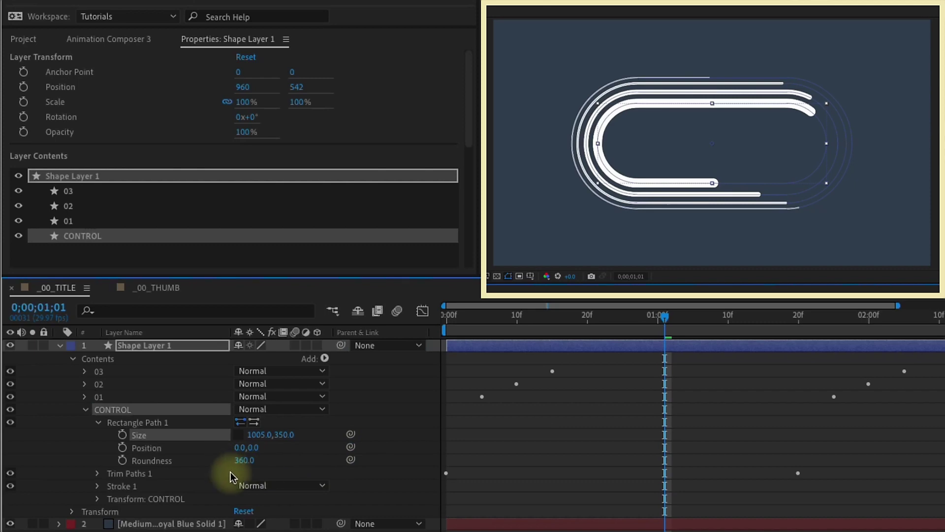
drag(239, 462, 59, 457)
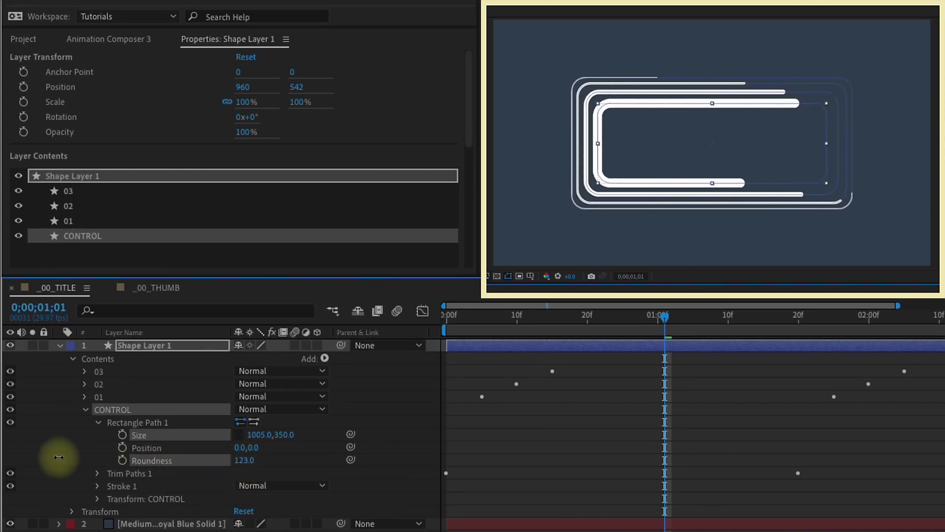
click(190, 353)
click(205, 311)
Filter for 'path' and flip Rectangle Path directions so the groups alternate
text(path)
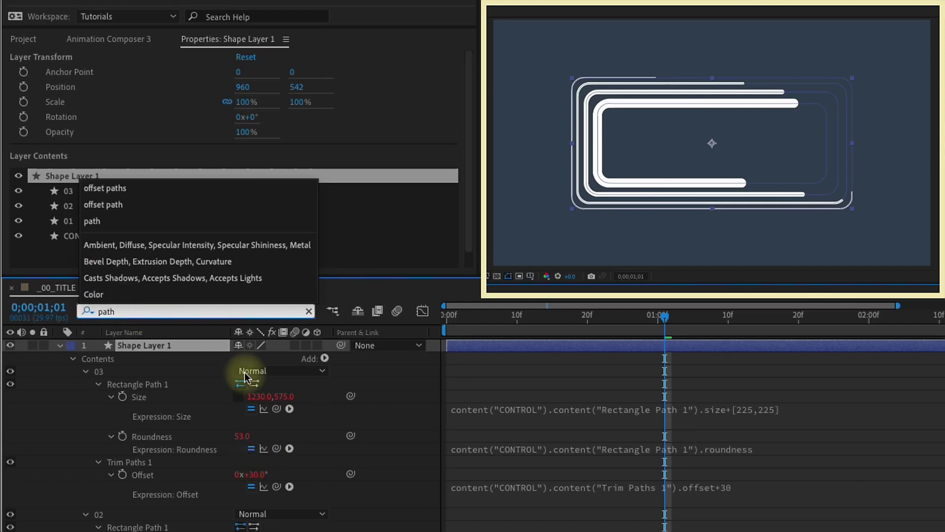
click(98, 462)
click(98, 384)
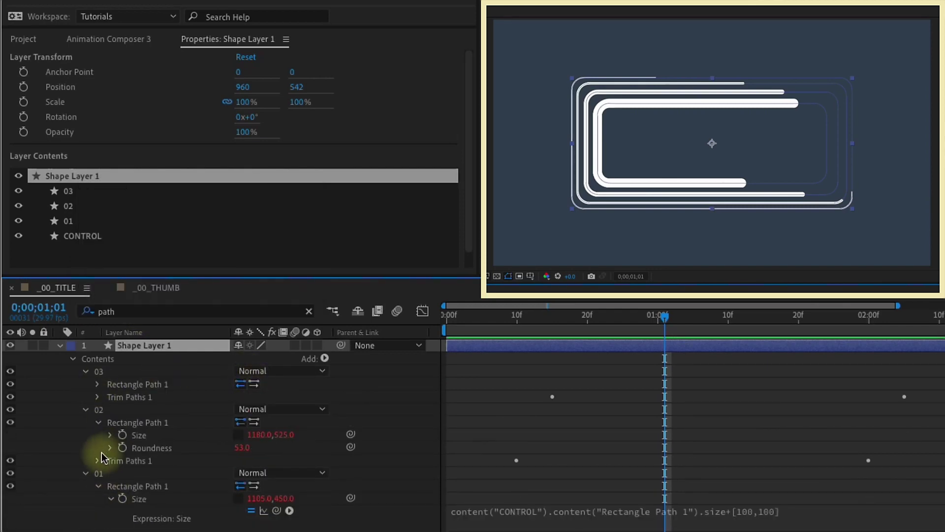
click(101, 452)
click(98, 475)
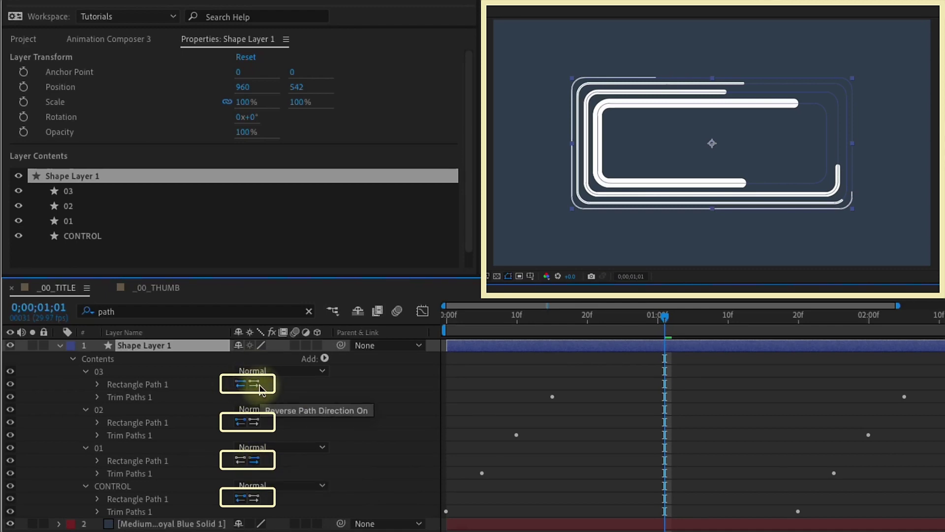
Preview the stroke animation from the first frame
drag(528, 334, 495, 321)
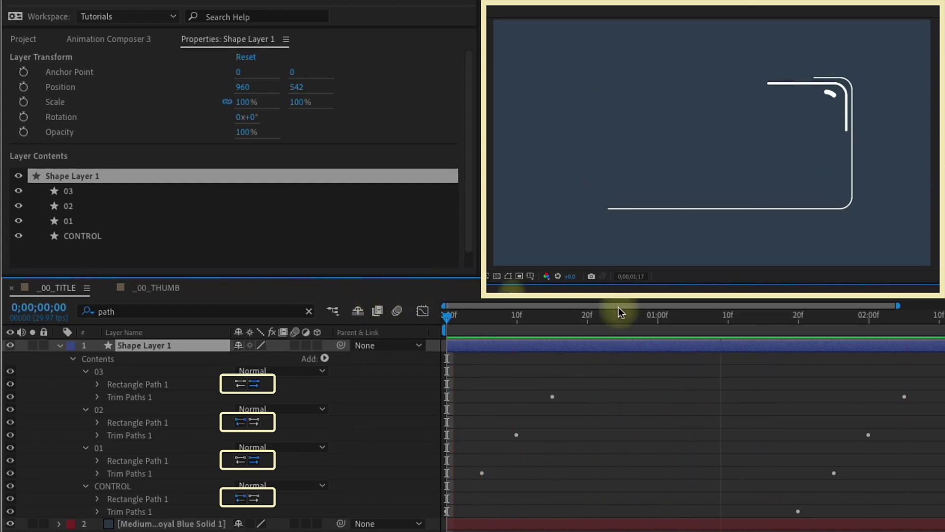
click(254, 419)
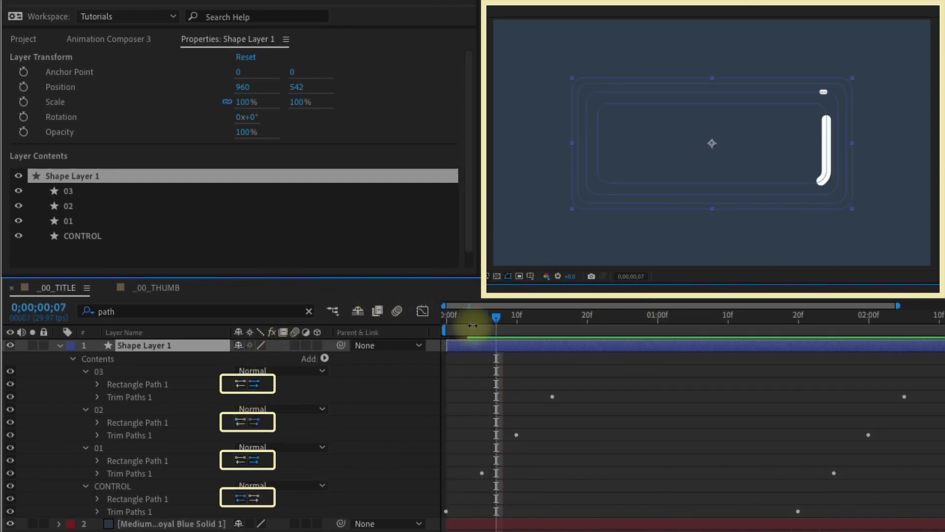
drag(483, 324, 446, 315)
key(space)
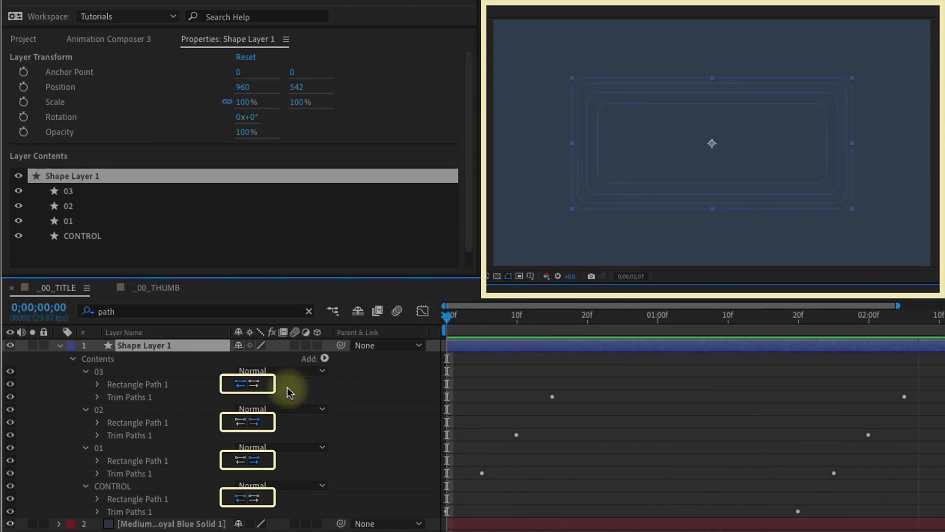
click(257, 386)
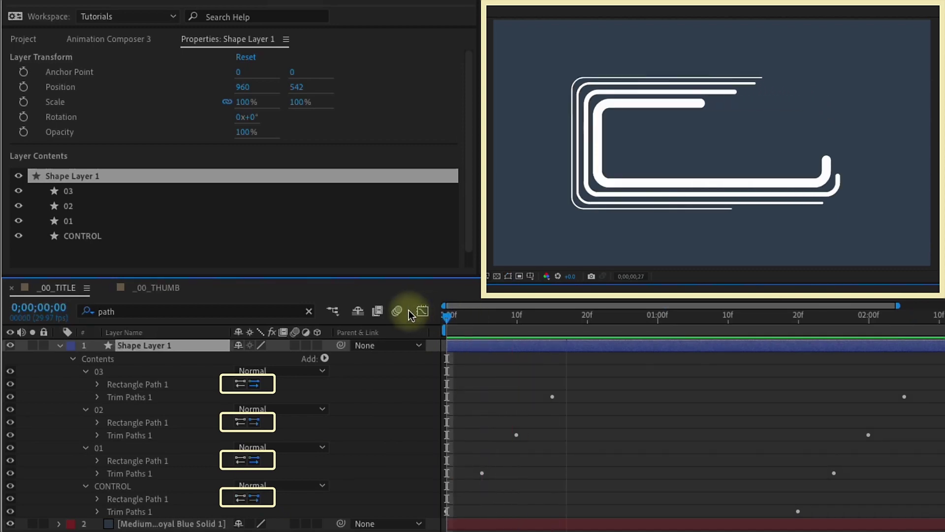
key(space)
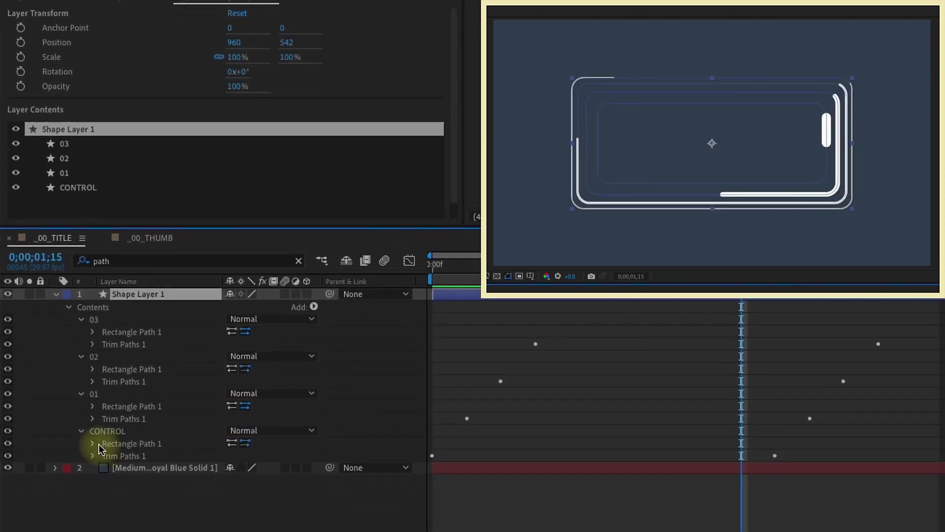
Scrub CONTROL's trim Offset, then filter for 'offset' and edit group 01's Offset expression to +30
click(97, 511)
mouse_move(242, 472)
mouse_down()
mouse_move(361, 448)
mouse_move(348, 449)
mouse_up()
key(ctrl+f)
text(offset)
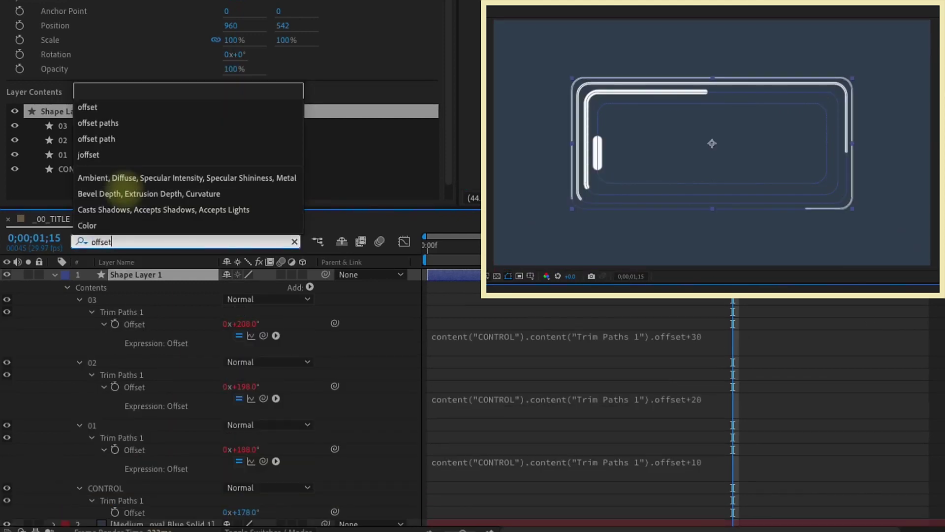
click(734, 463)
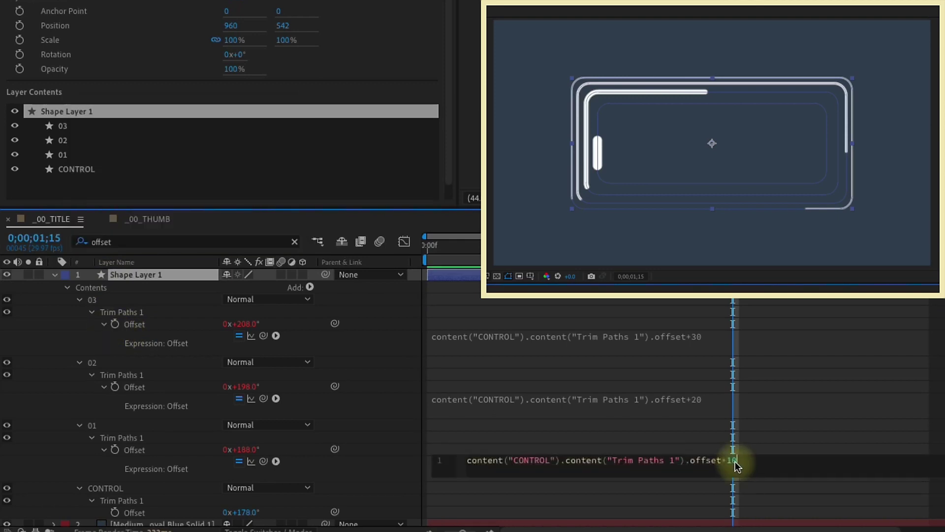
key(BackSpace)
key(BackSpace)
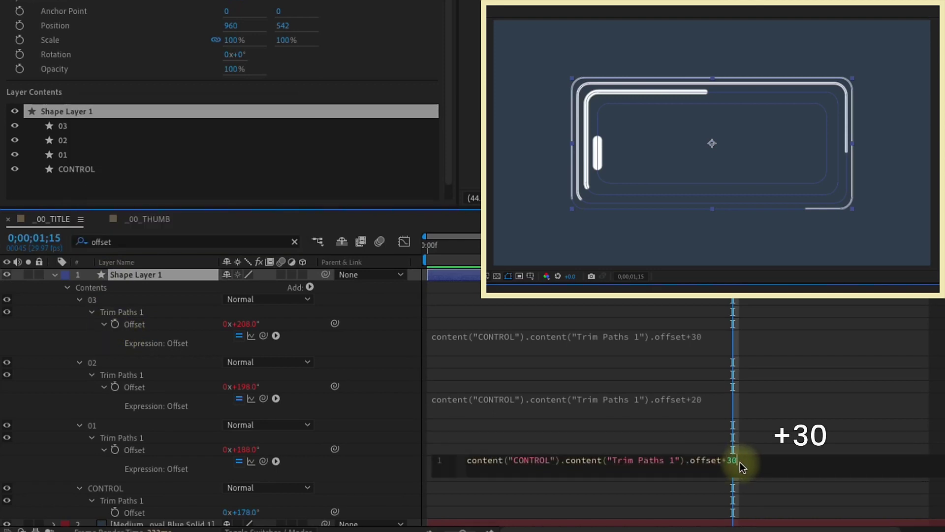
Change the 02 and 03 Offset expressions to end in +60 and +90, then preview
click(738, 396)
key(BackSpace)
key(BackSpace)
text(60)
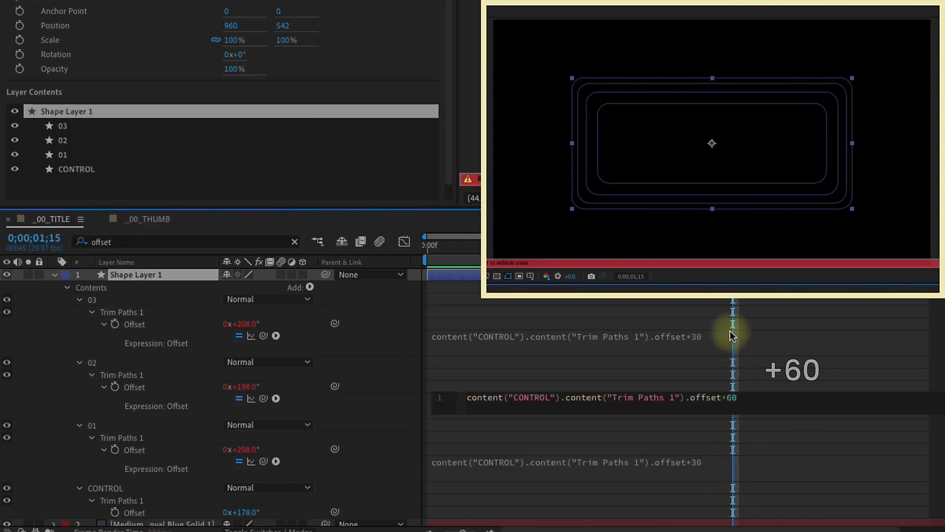
click(730, 336)
key(BackSpace)
key(BackSpace)
text(90)
key(KP_Enter)
key(space)
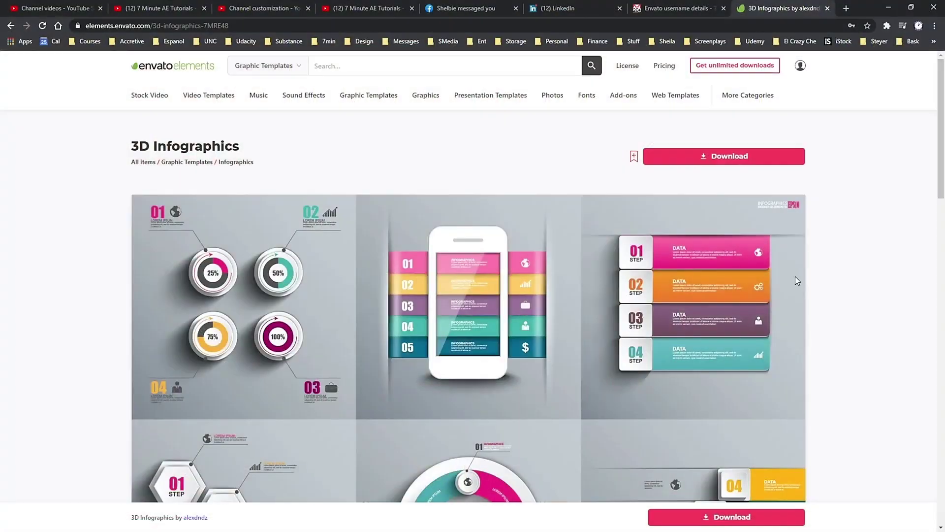
Scroll through the Envato Elements showcase pages
scroll(796, 276, down, 2)
scroll(802, 264, down, 5)
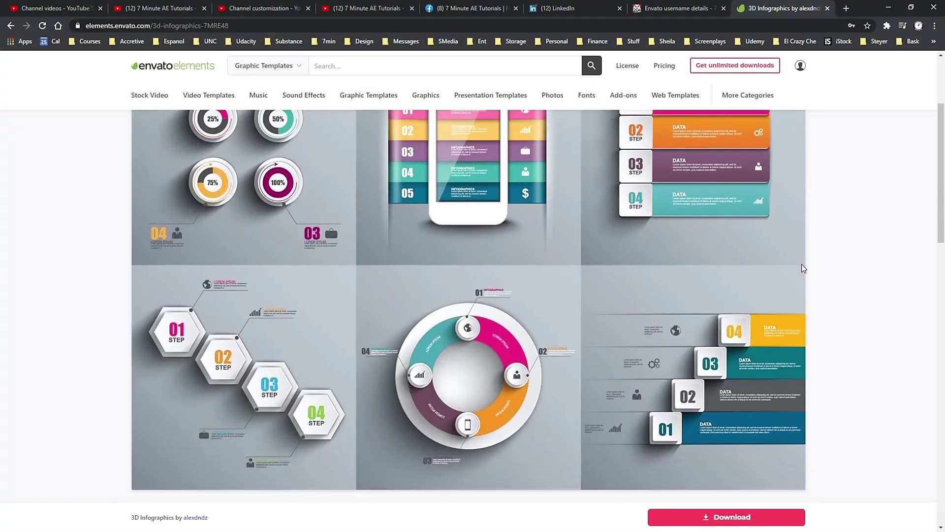
scroll(807, 261, up, 4)
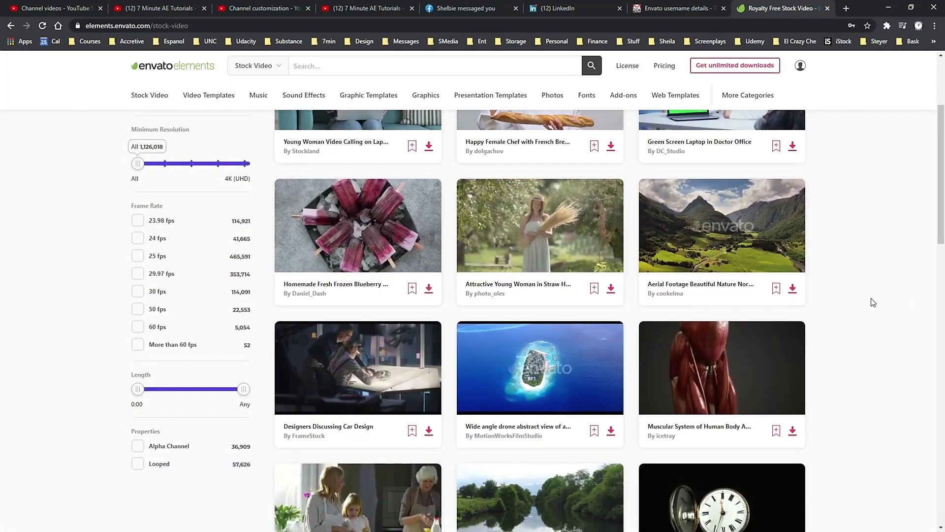
scroll(874, 300, down, 4)
scroll(875, 298, down, 5)
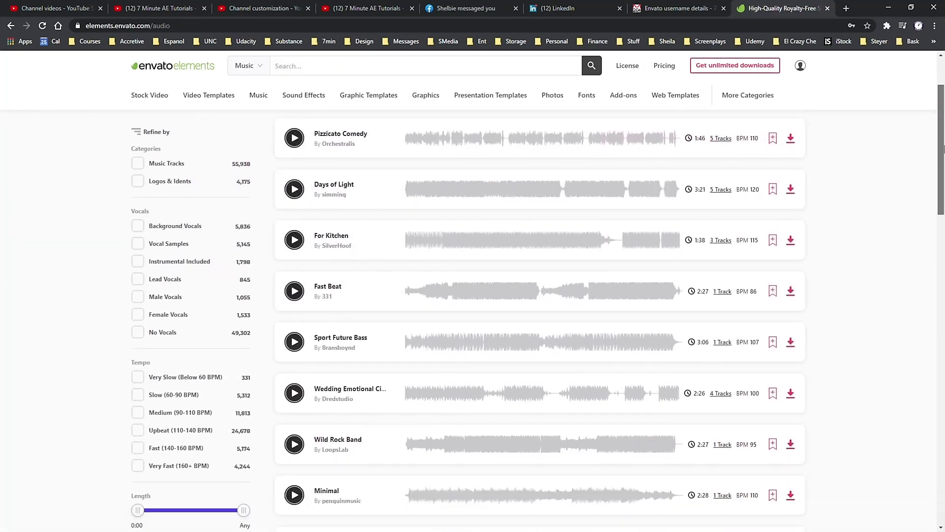
Open Sound Effects, sample Ice Skating Spins 3, and adjust the category filters
scroll(940, 197, down, 4)
drag(940, 197, 934, 290)
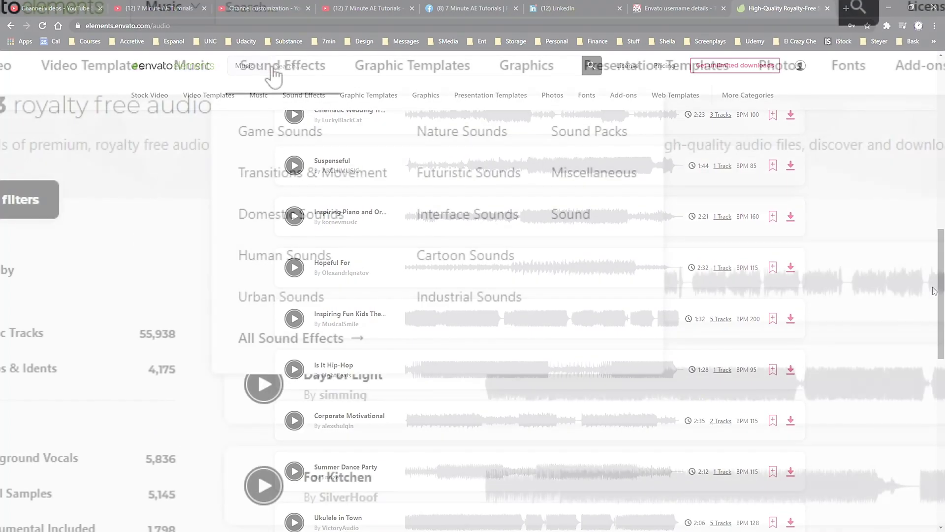
click(304, 95)
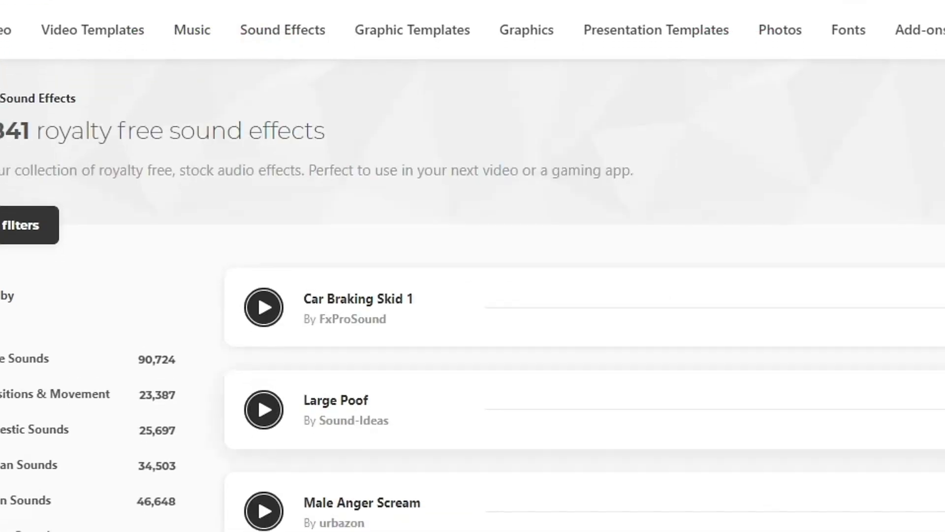
scroll(616, 353, down, 5)
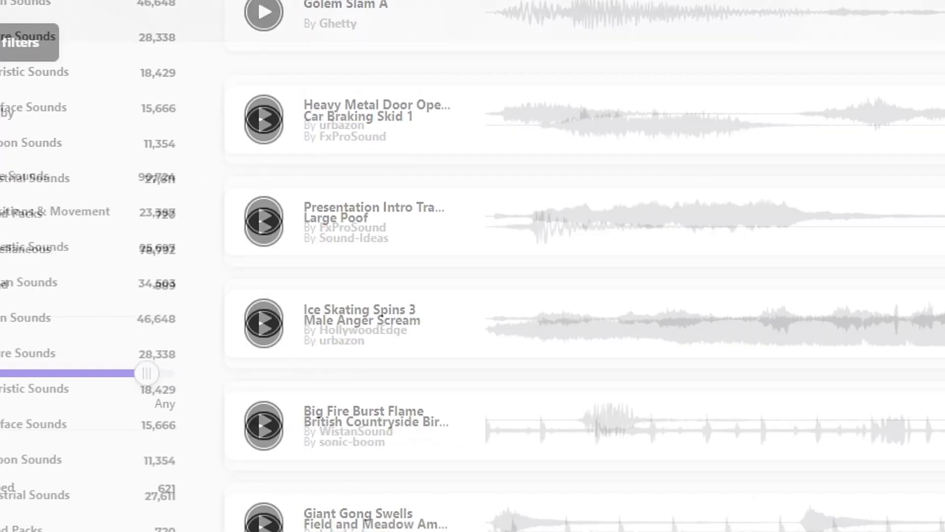
click(265, 321)
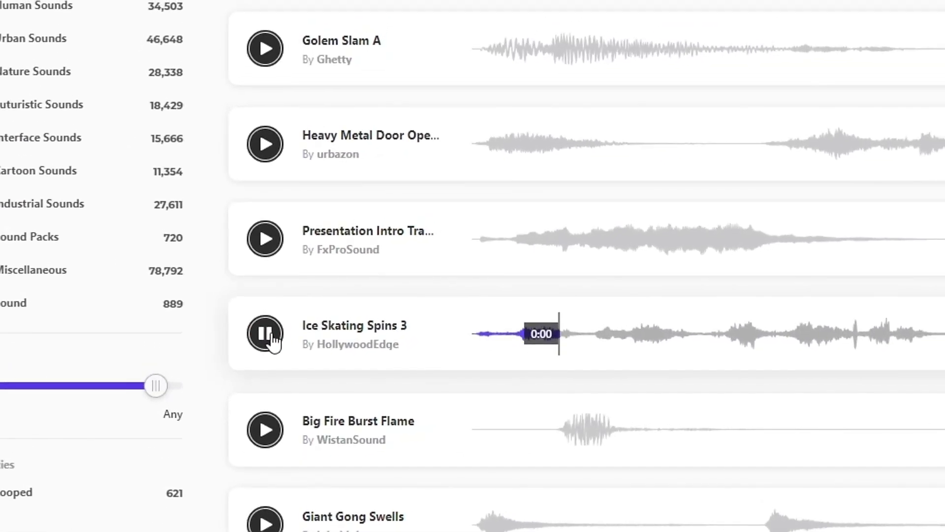
click(270, 333)
click(0, 105)
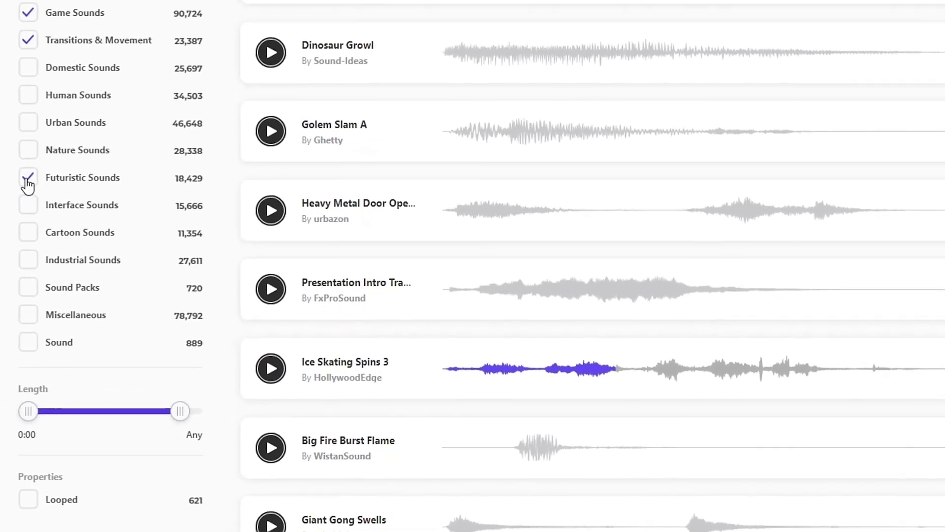
click(28, 13)
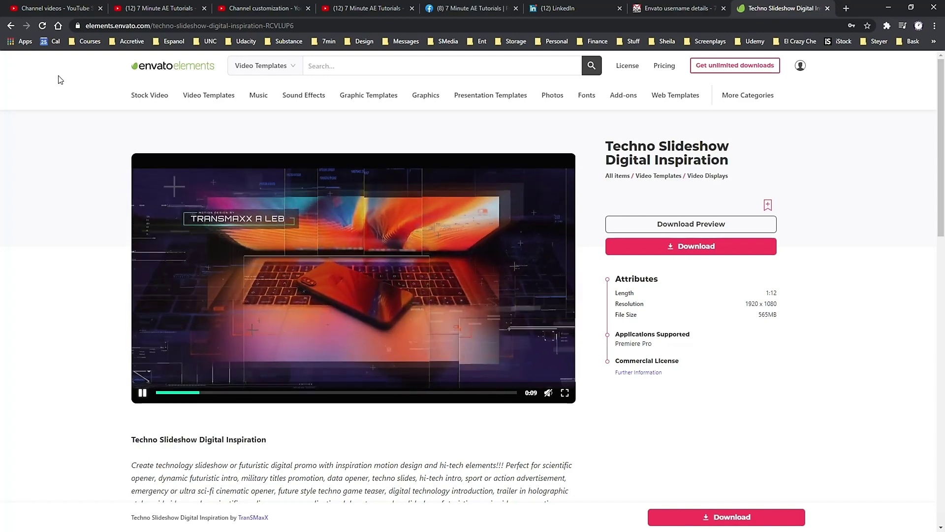
Step back through Hi-Tech Futuristic Slideshow, Clean Corporate, Modern Slideshow, Magic Swish, Christmas Opener pages to Action Elements
click(9, 26)
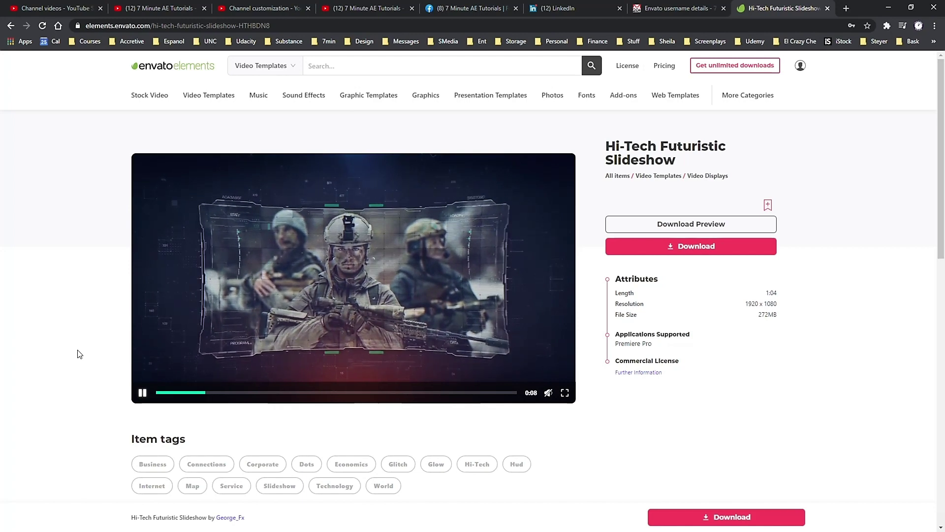
key(alt+Left)
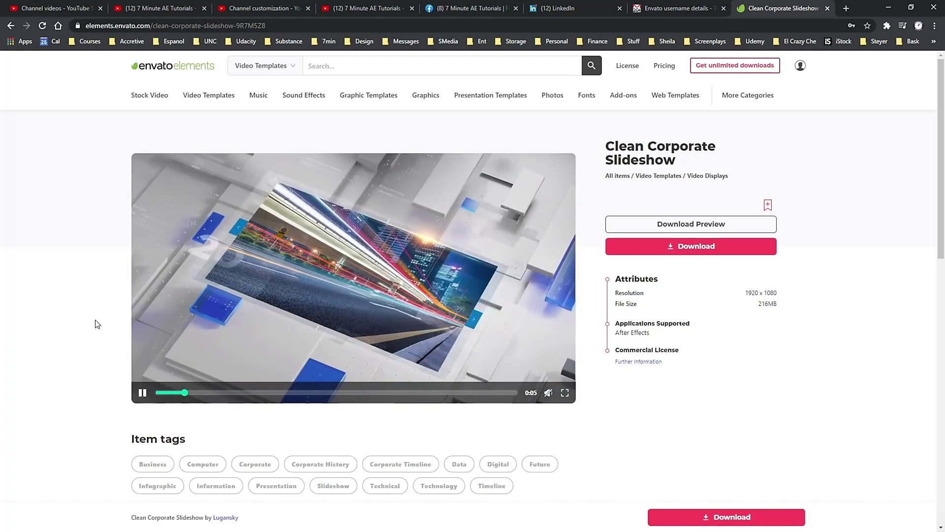
key(alt+Left)
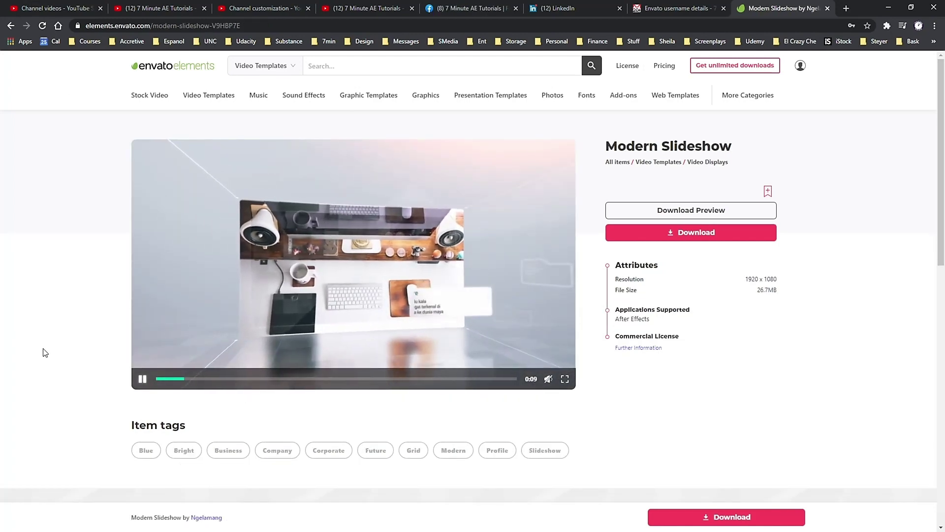
key(alt+Left)
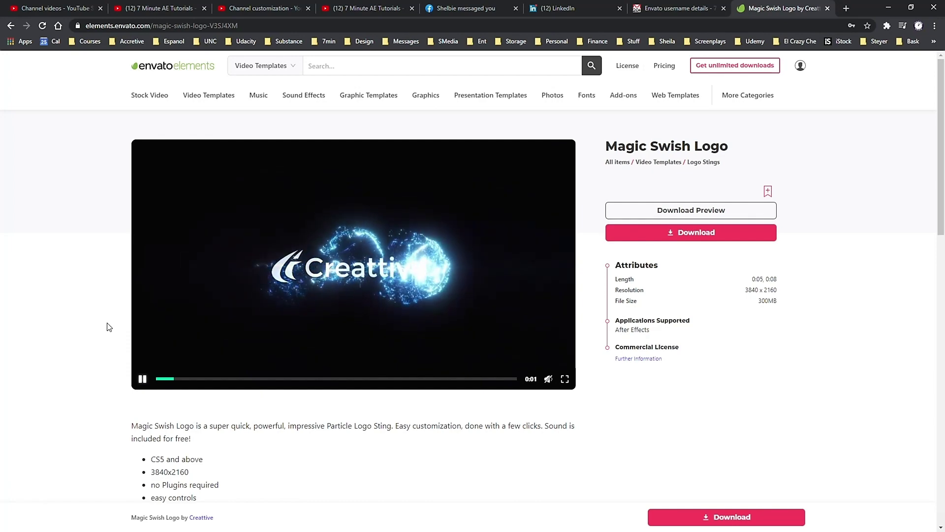
key(alt+Left)
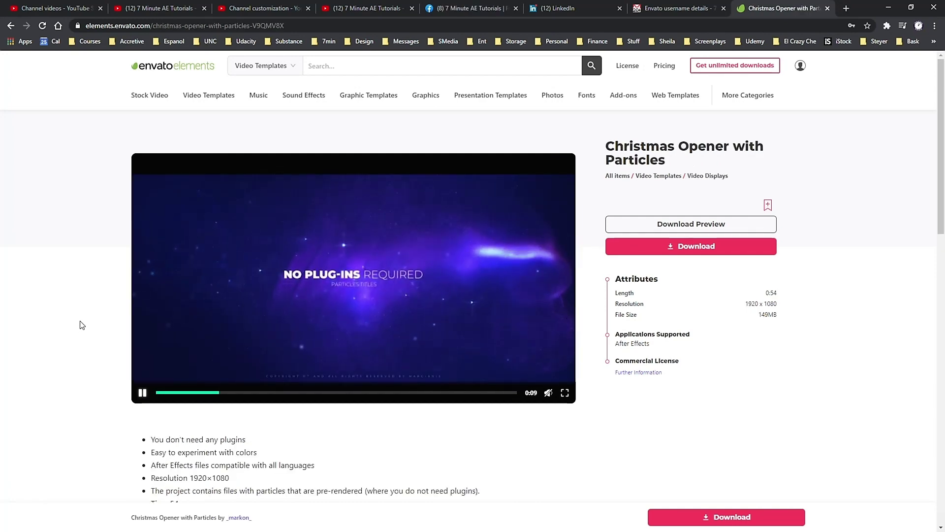
key(alt+Left)
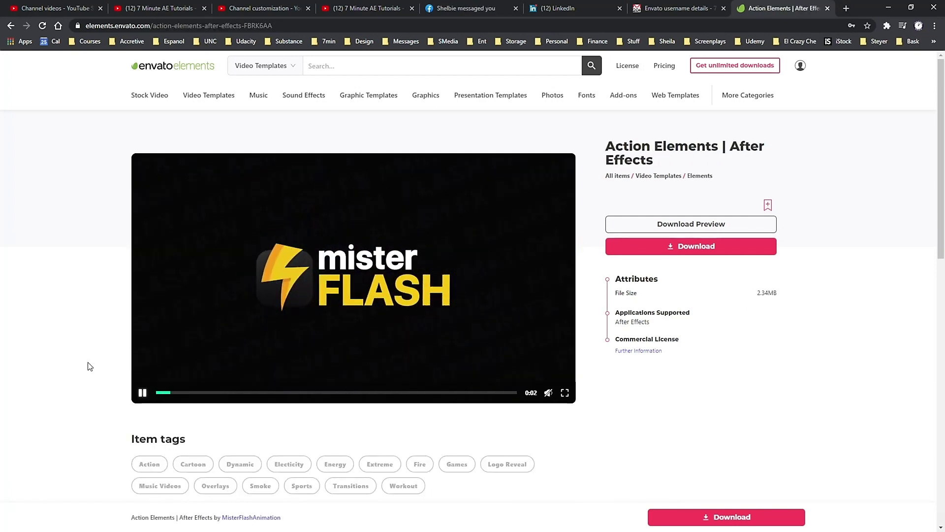